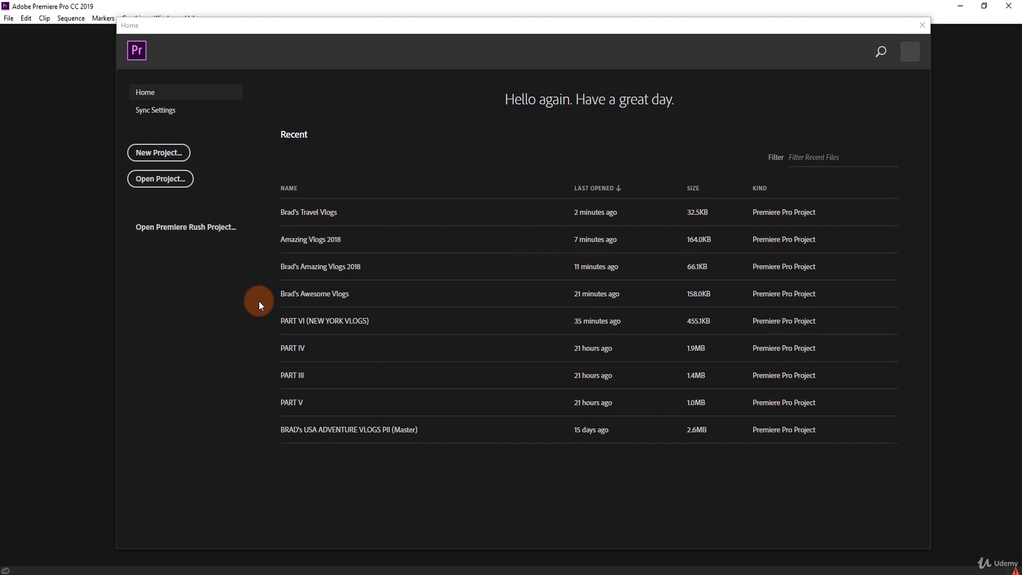
Step: Start a new project and name it "Brad's Travel Videos"
left_click(348, 239)
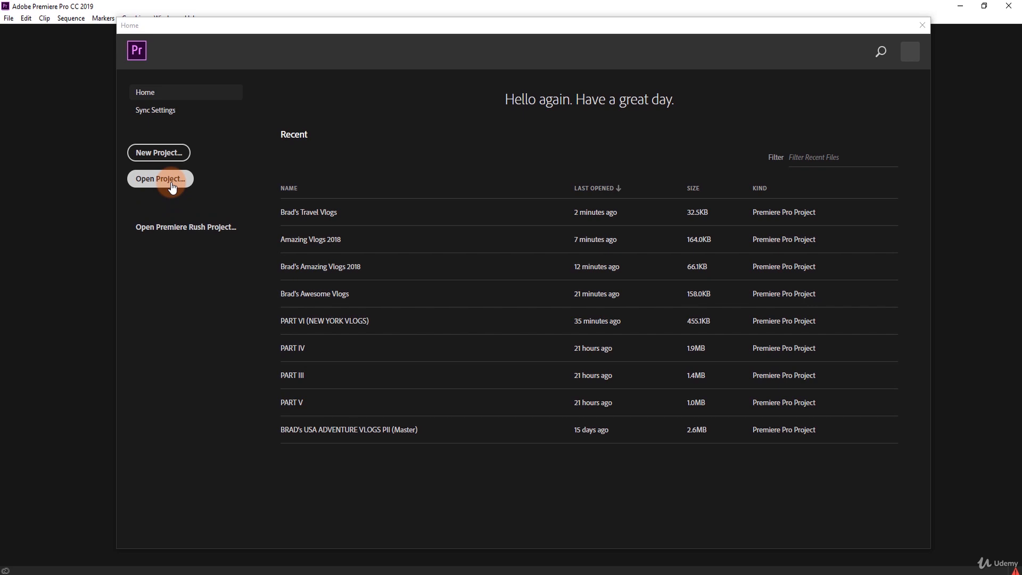
left_click(158, 153)
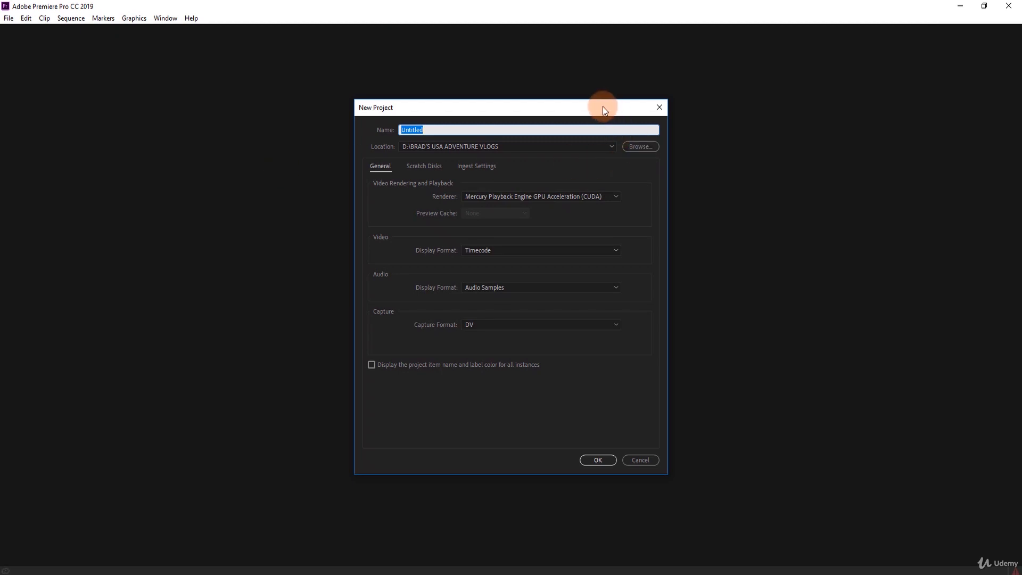
left_click_drag(603, 107, 585, 104)
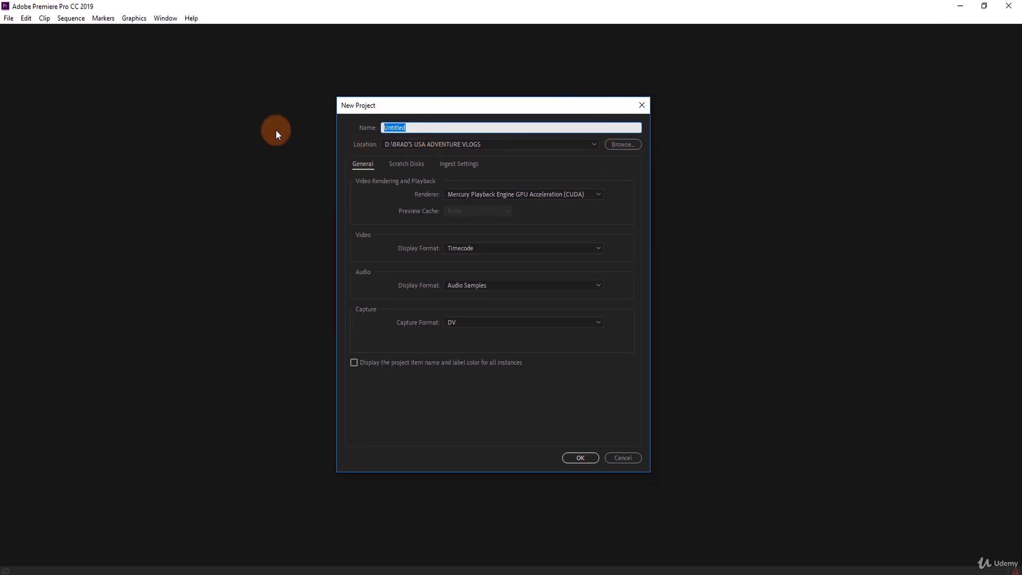
key("BackSpace")
type("Brad's Travel Videos")
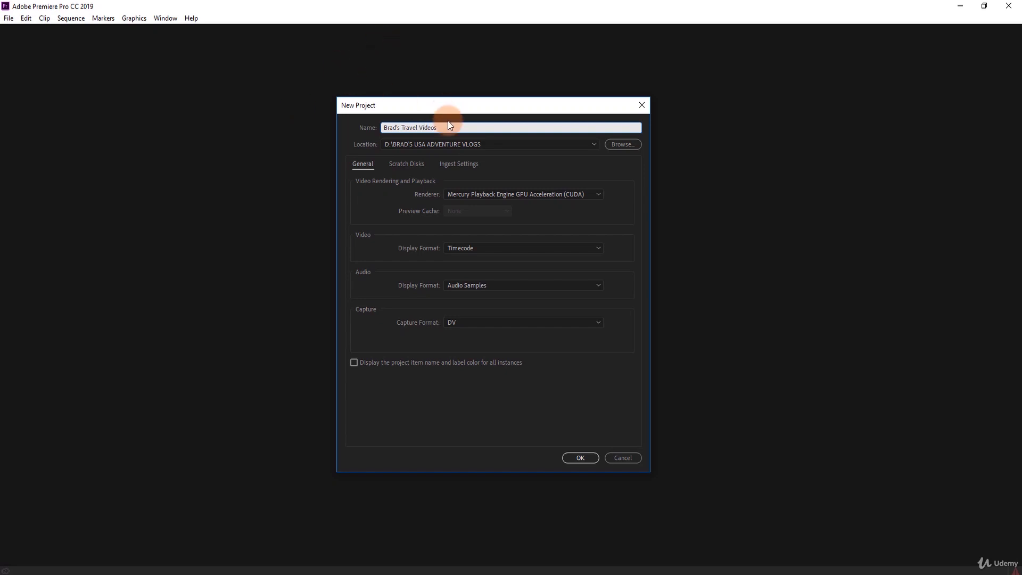
Step: Check the new project's save location and browse its folder chooser
left_click_drag(452, 127, 347, 139)
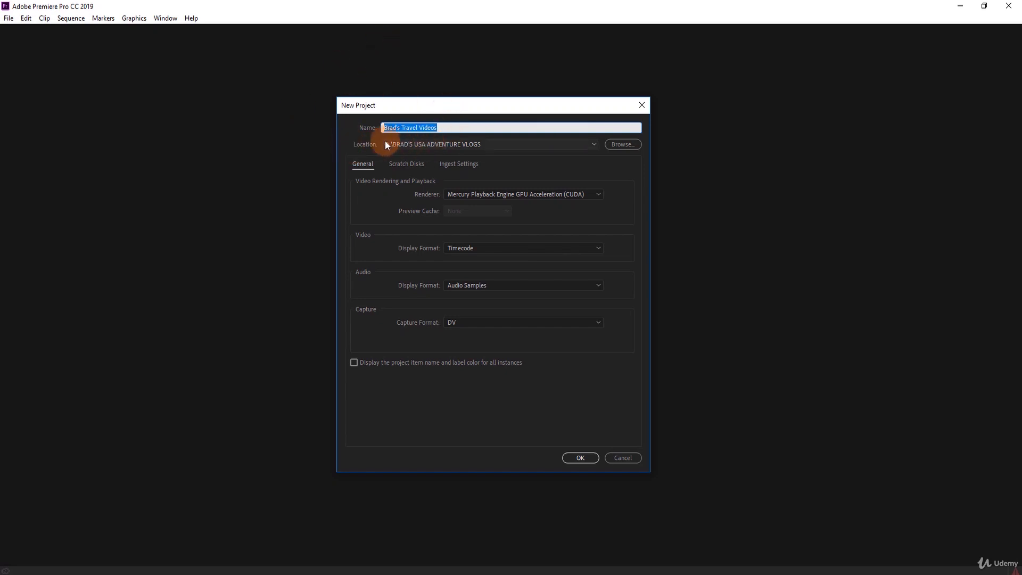
left_click(468, 145)
left_click(594, 146)
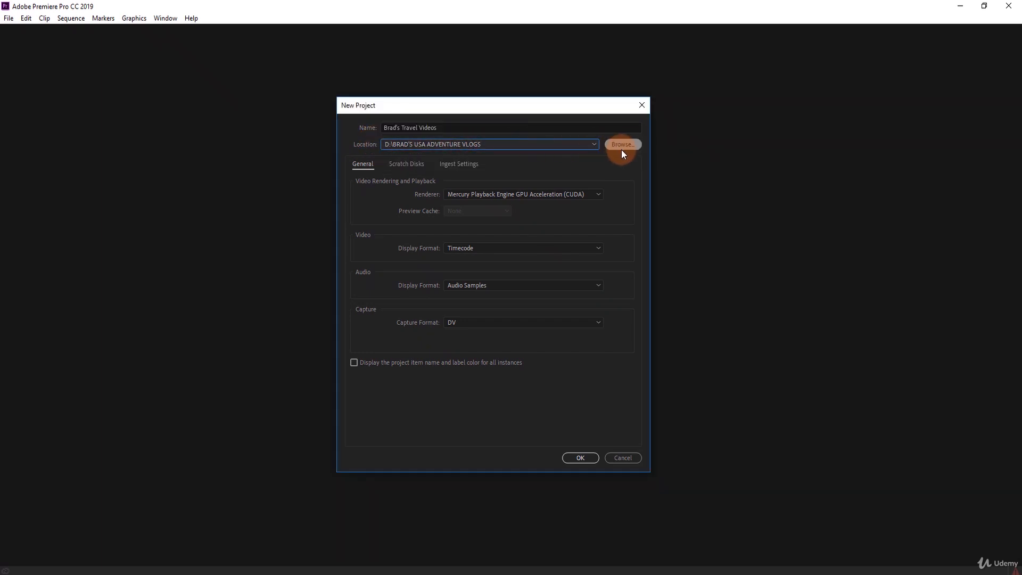
left_click(623, 145)
left_click(919, 554)
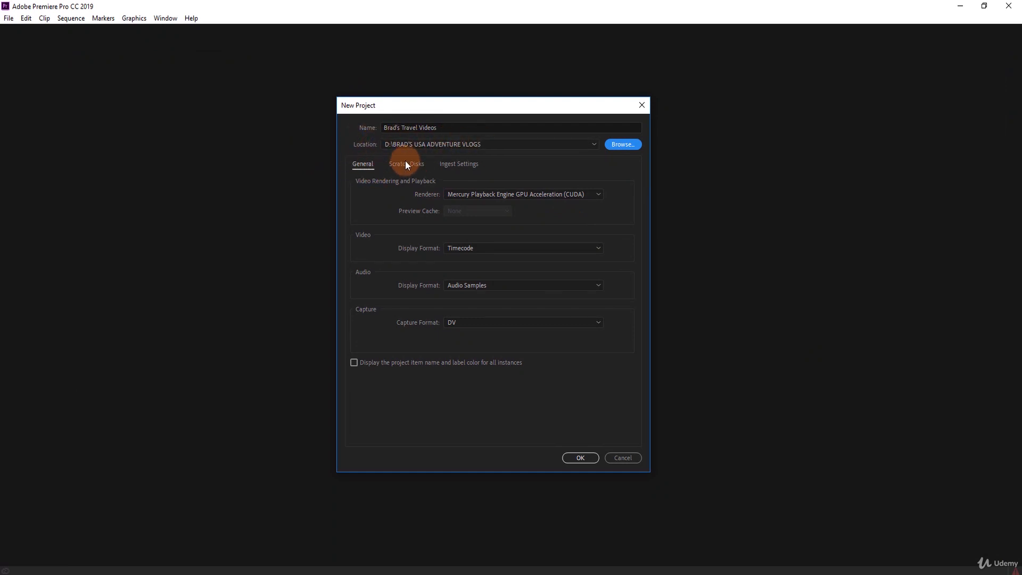
Step: Look through the new project's Scratch Disks and Ingest Settings, and return to its General settings
left_click(406, 163)
left_click(458, 166)
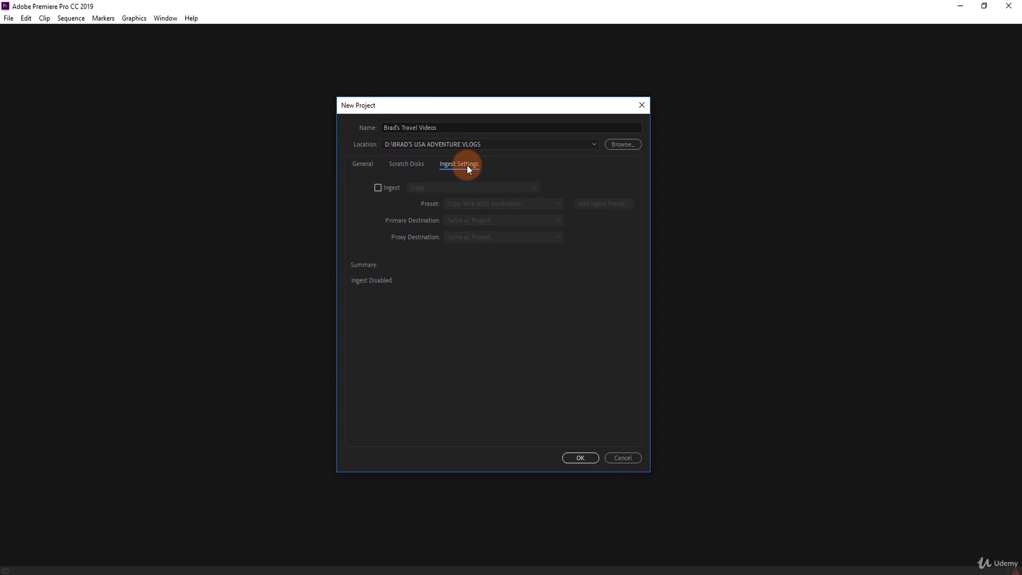
left_click(359, 168)
left_click(408, 166)
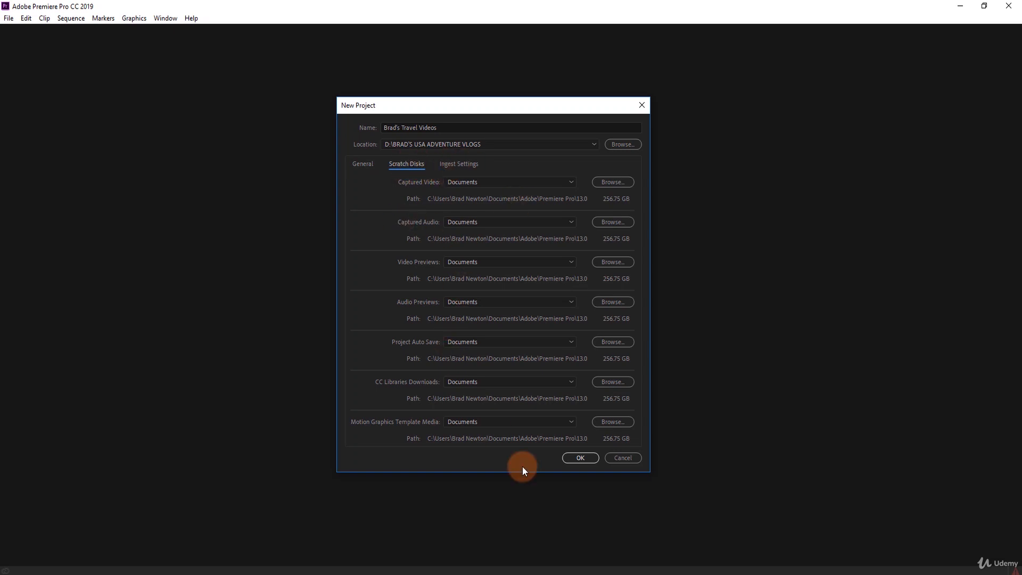
left_click(458, 170)
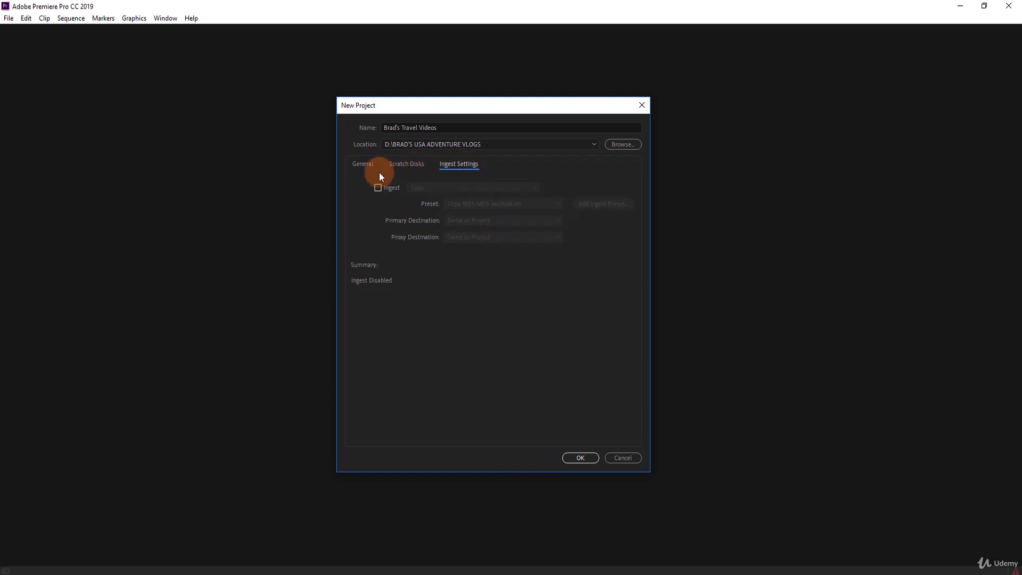
left_click(362, 166)
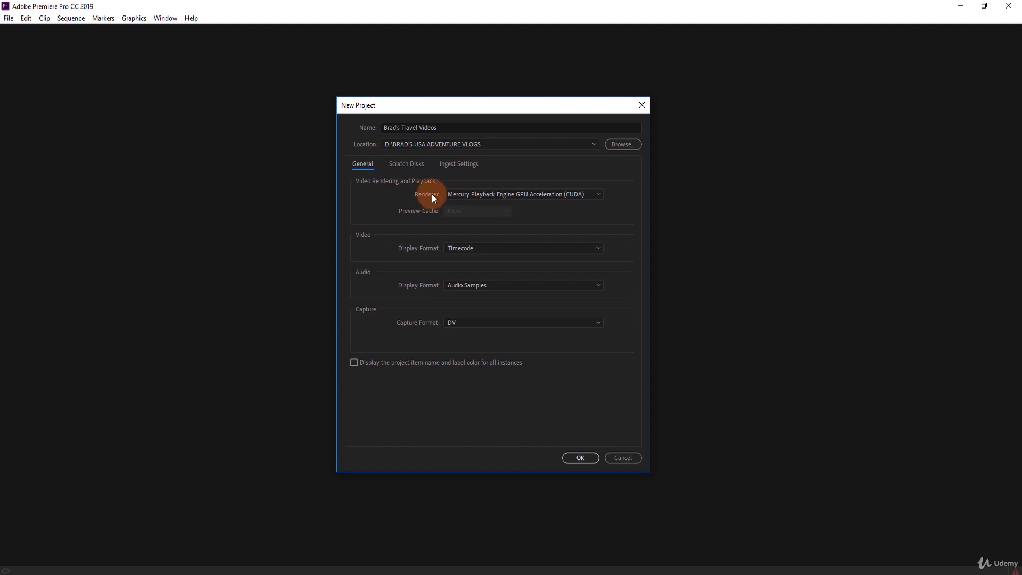
Step: Try the Mercury Playback Engine Software Only renderer and switch back to GPU Acceleration (CUDA)
left_click(478, 194)
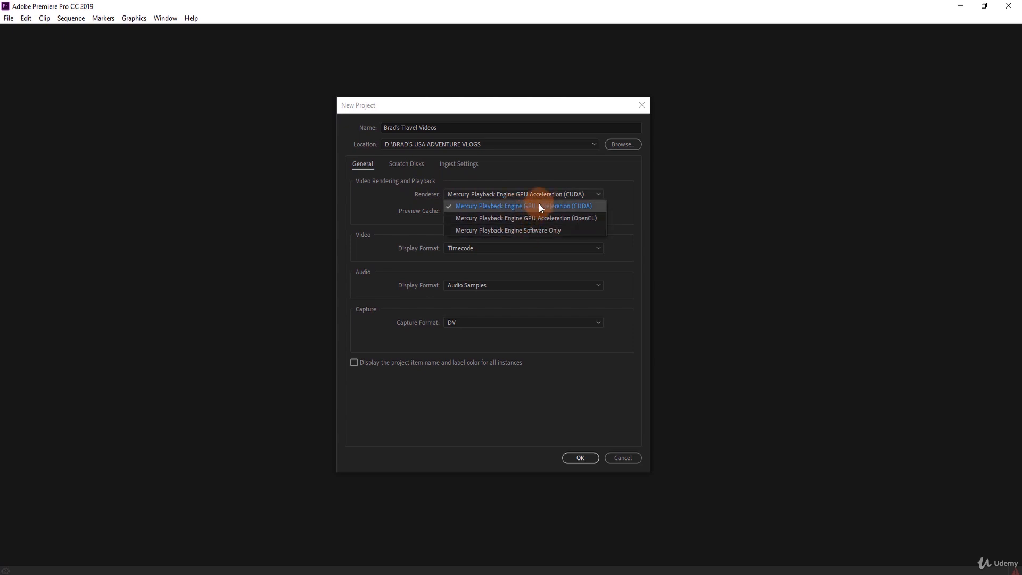
left_click(545, 230)
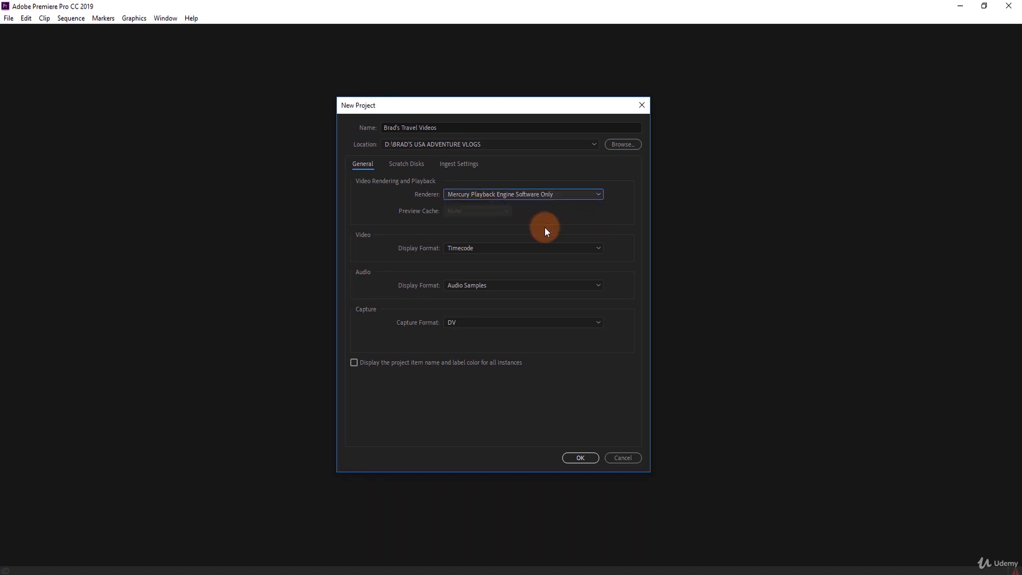
left_click(545, 195)
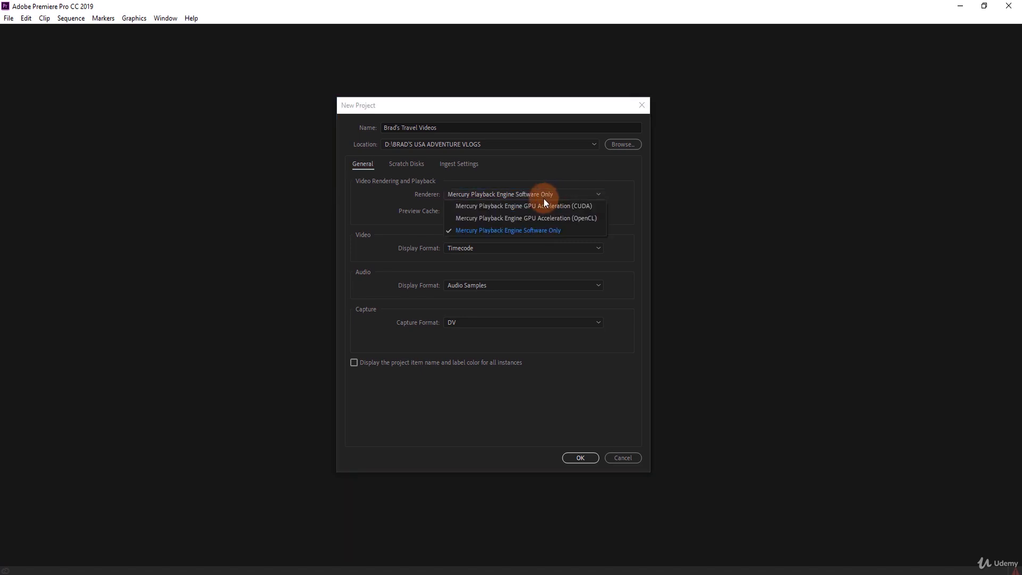
left_click(544, 199)
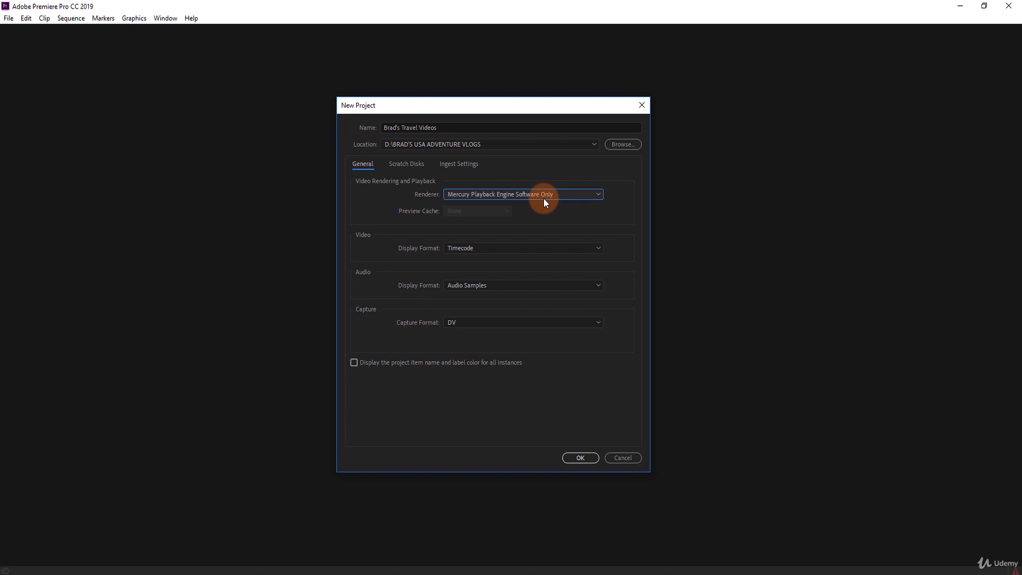
left_click(544, 198)
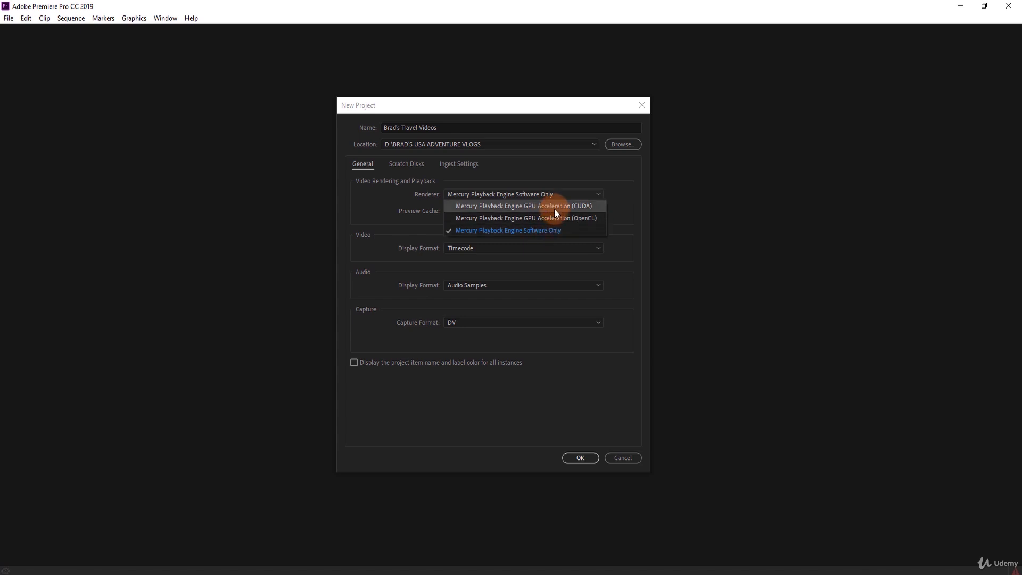
left_click(554, 208)
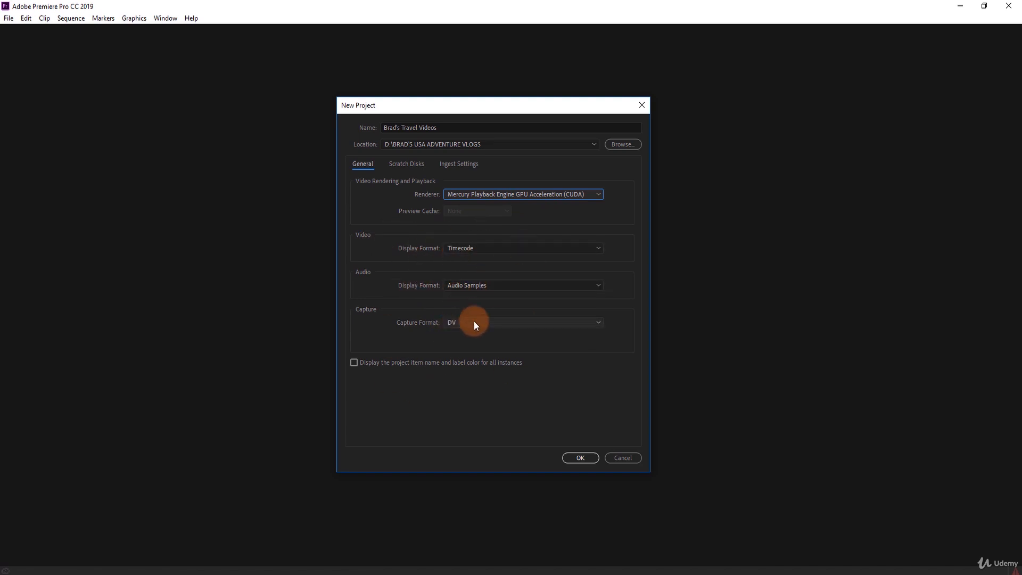
Step: Choose Timecode for video display, Audio Samples for audio display and DV for capture, and create the project
left_click(555, 248)
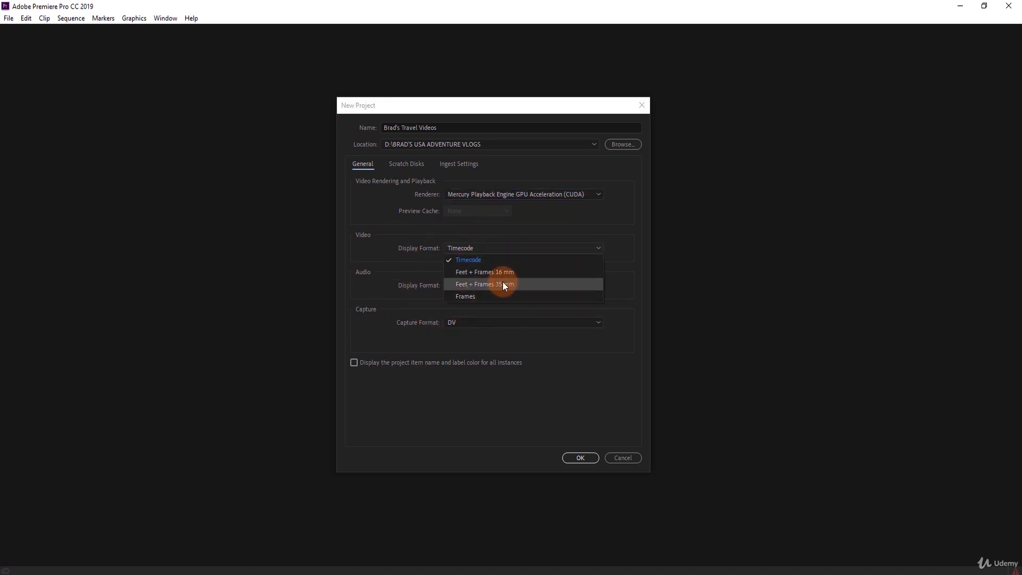
left_click(474, 263)
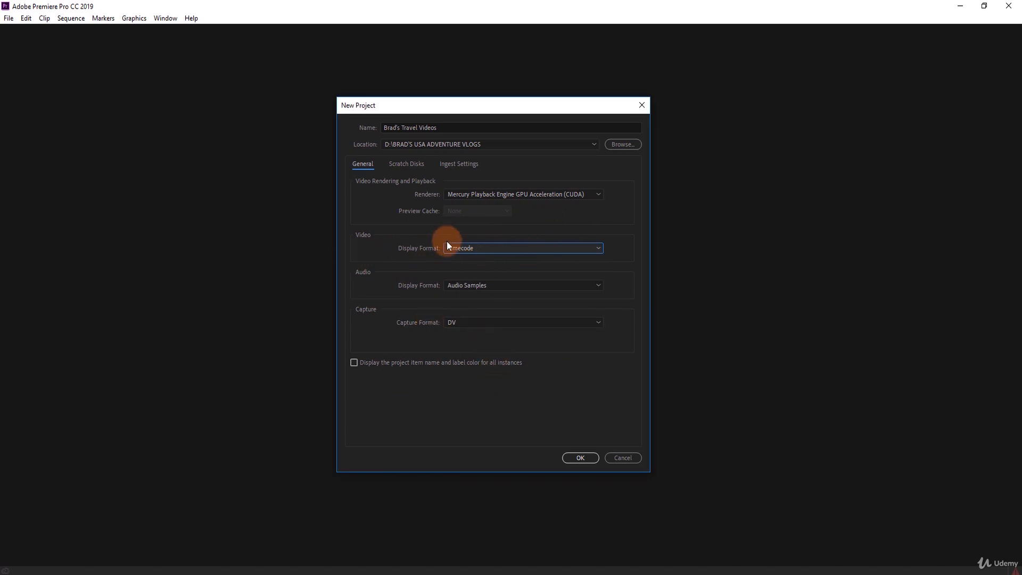
left_click(464, 286)
left_click(483, 294)
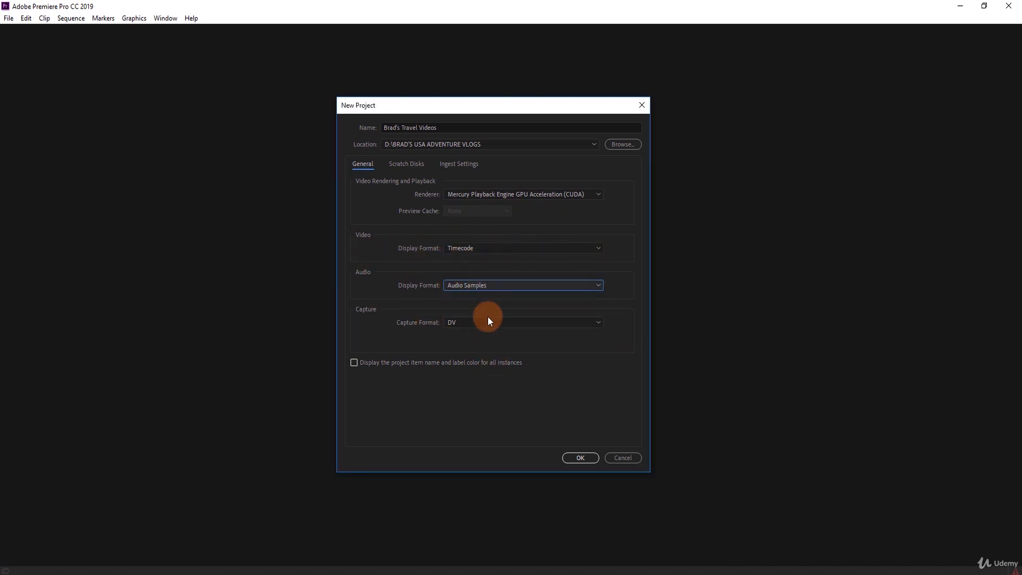
left_click(458, 322)
left_click(458, 327)
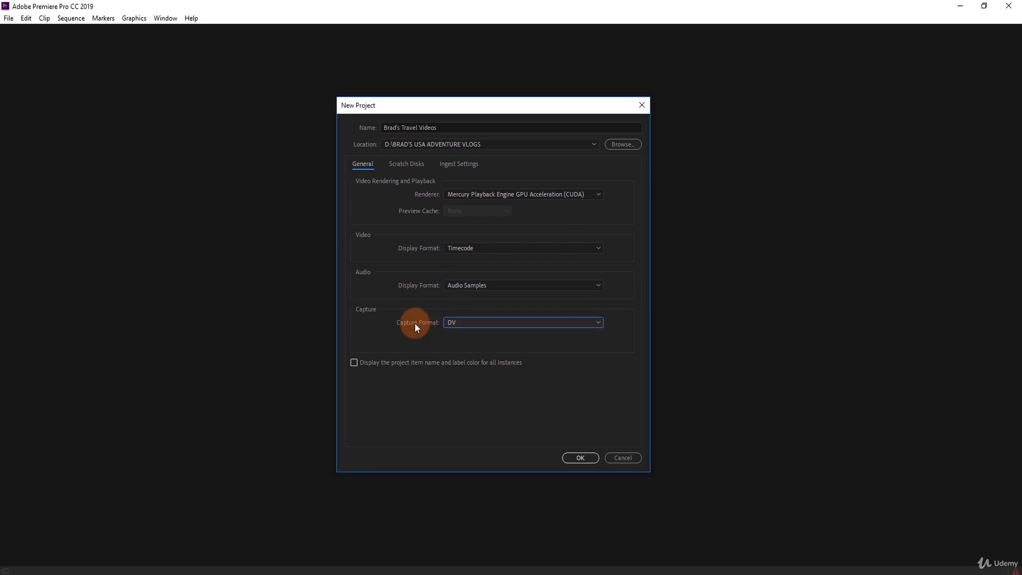
left_click(582, 460)
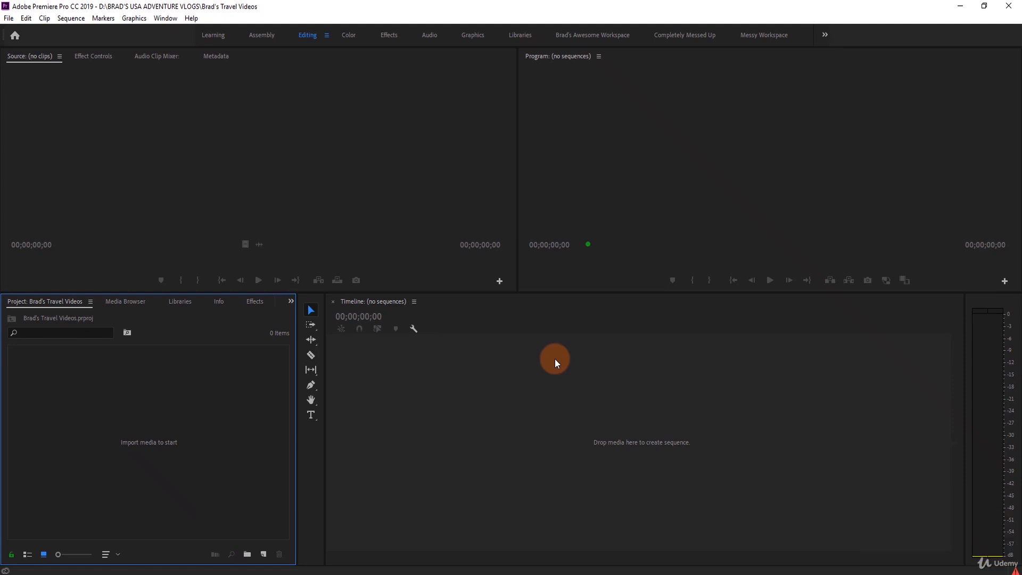
left_click(555, 358)
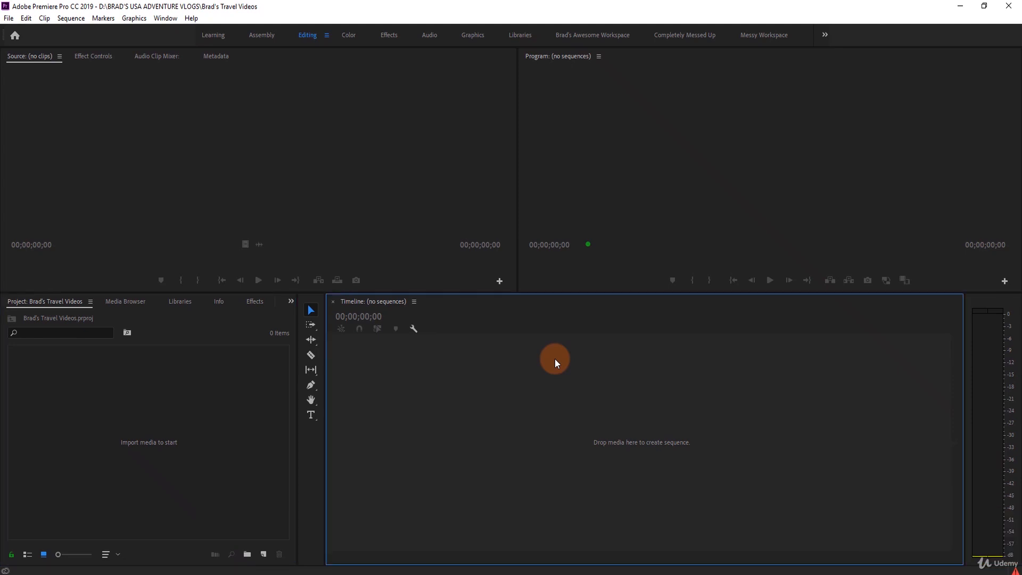
left_click(605, 145)
left_click(182, 204)
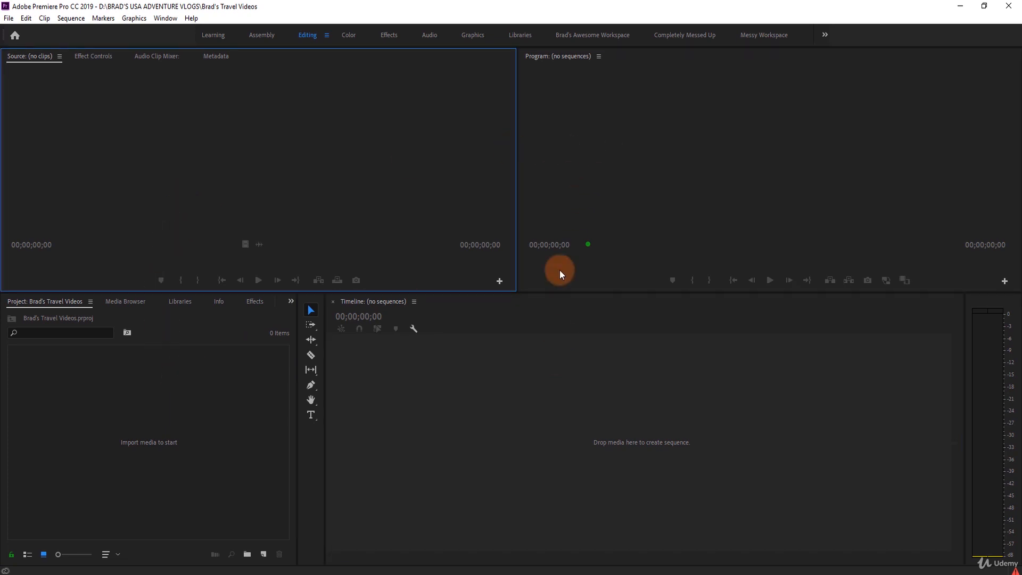
left_click(382, 409)
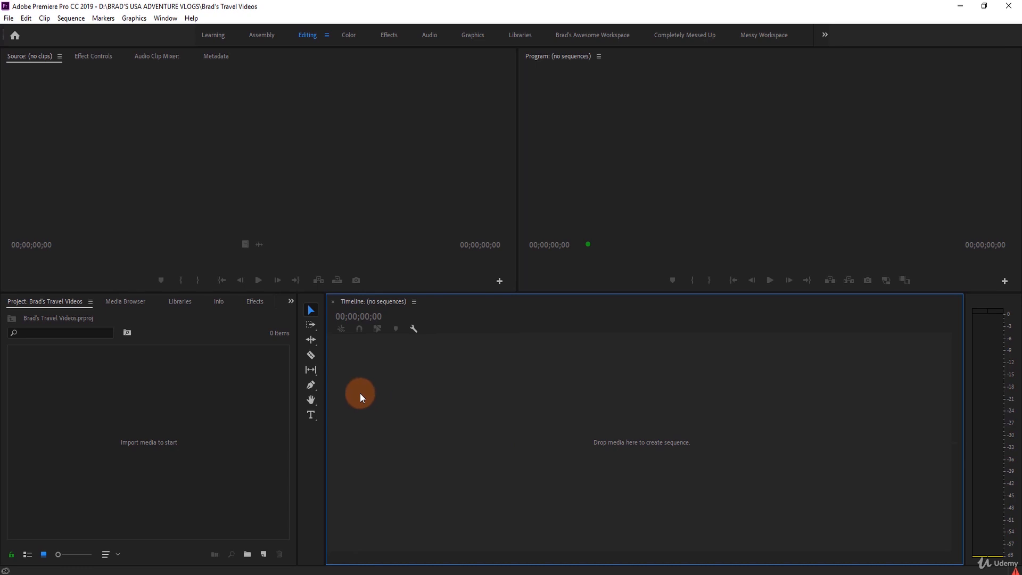
left_click(348, 195)
left_click(237, 383)
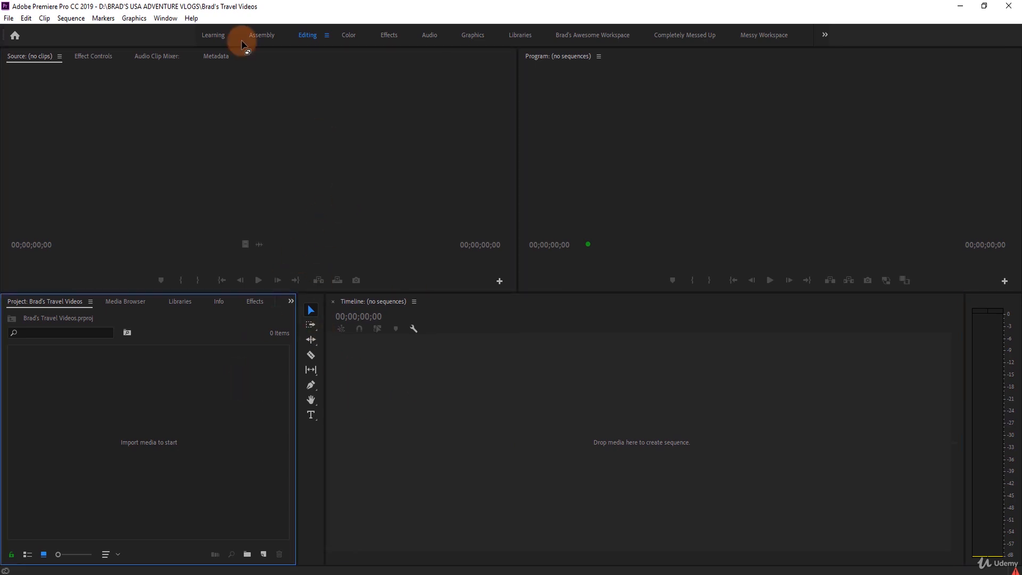
Step: Choose the Editing workspace for the new project
left_click(168, 19)
mouse_move(183, 30)
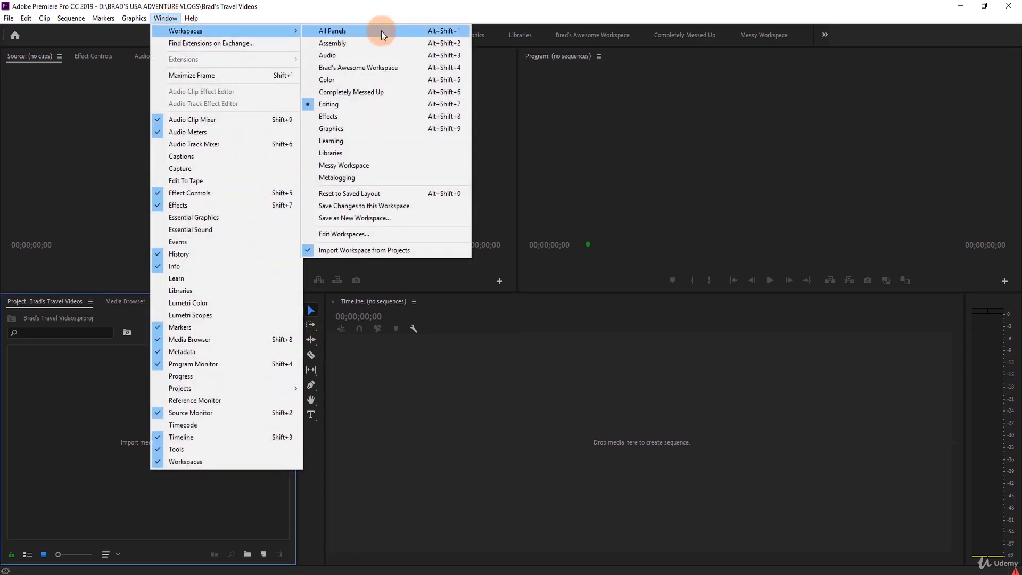
left_click(355, 103)
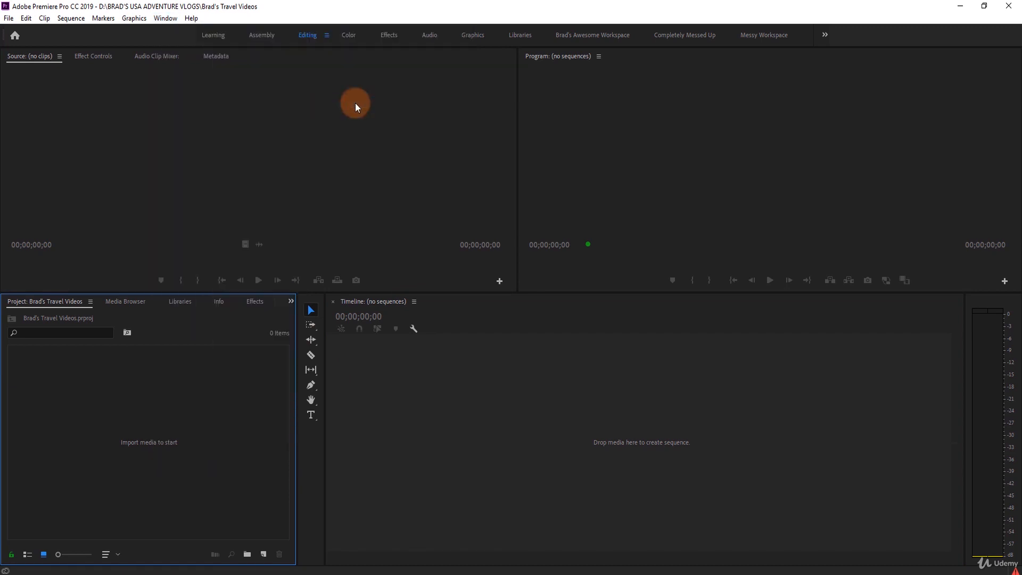
left_click(200, 191)
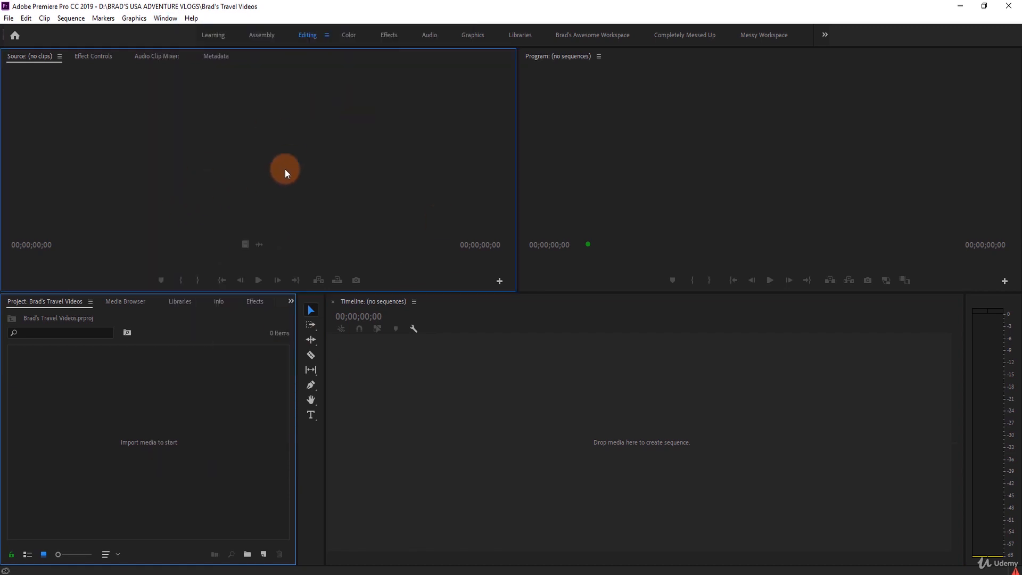
left_click(543, 199)
left_click(508, 353)
left_click(274, 375)
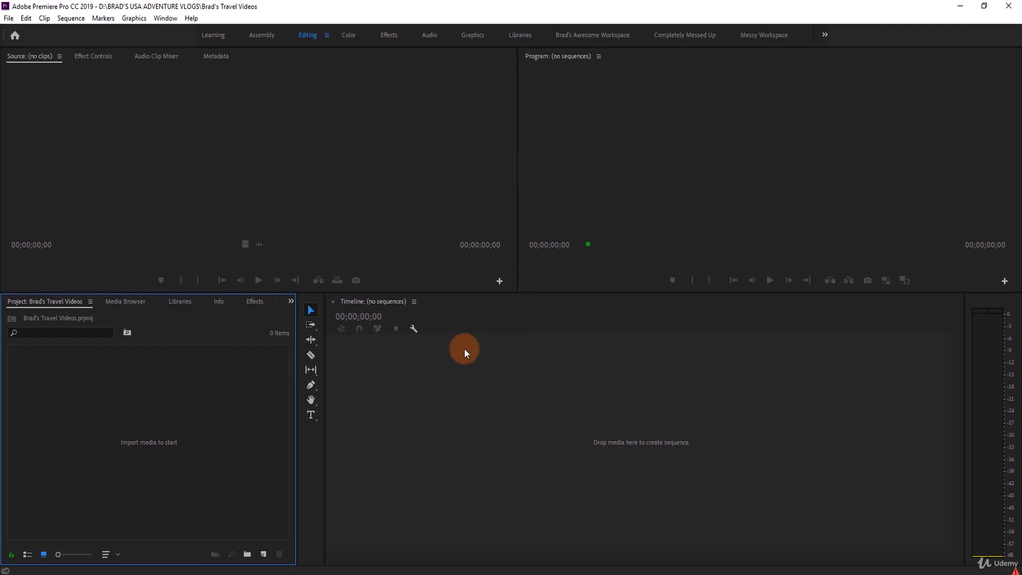
left_click(452, 208)
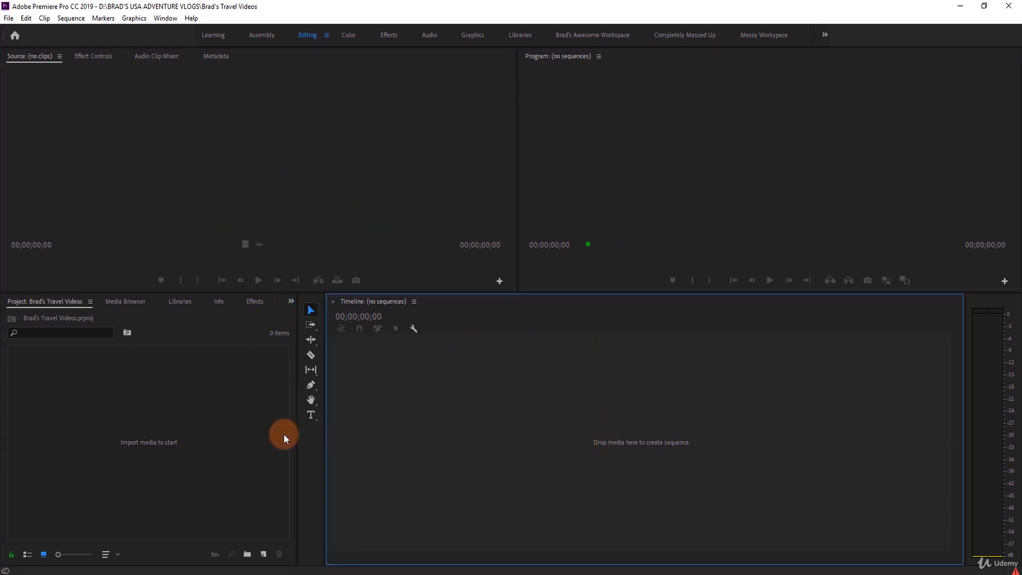
left_click(283, 433)
left_click(320, 191)
left_click(595, 263)
left_click(583, 393)
left_click(253, 357)
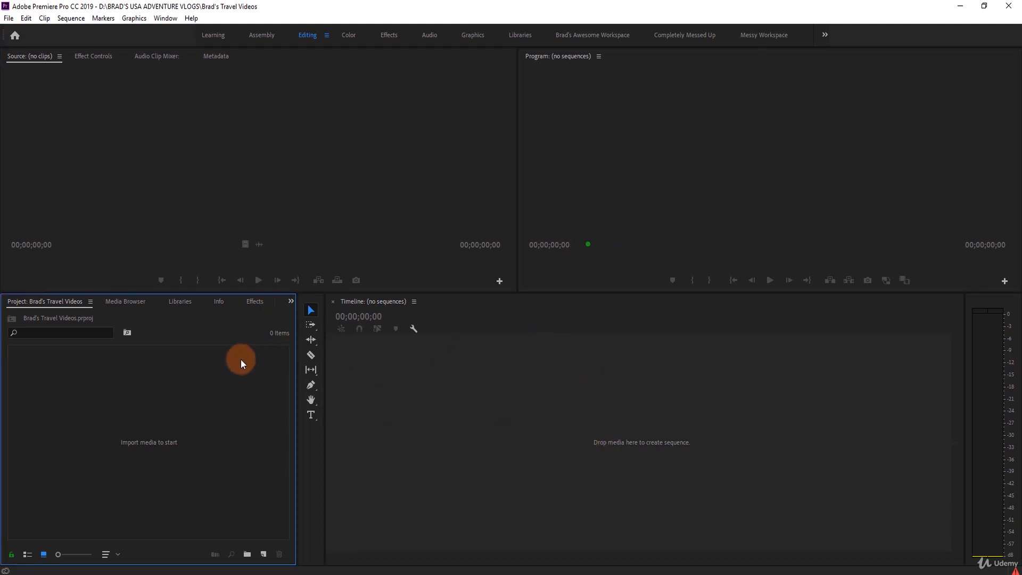
Step: Narrow the Source monitor to widen the Program monitor, and dock the Timeline as a tab beside the Program monitor
left_click(177, 104)
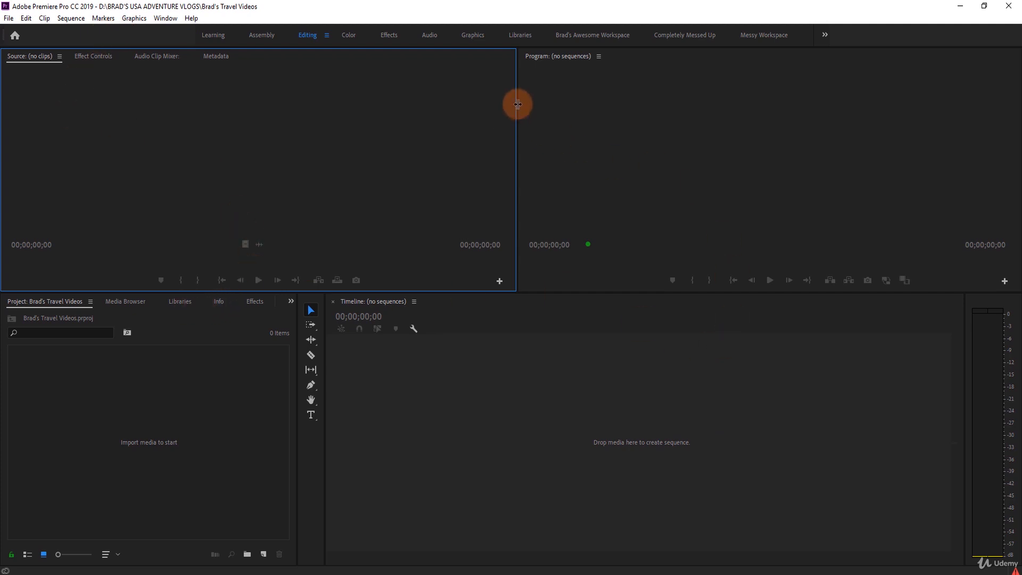
left_click_drag(515, 103, 386, 114)
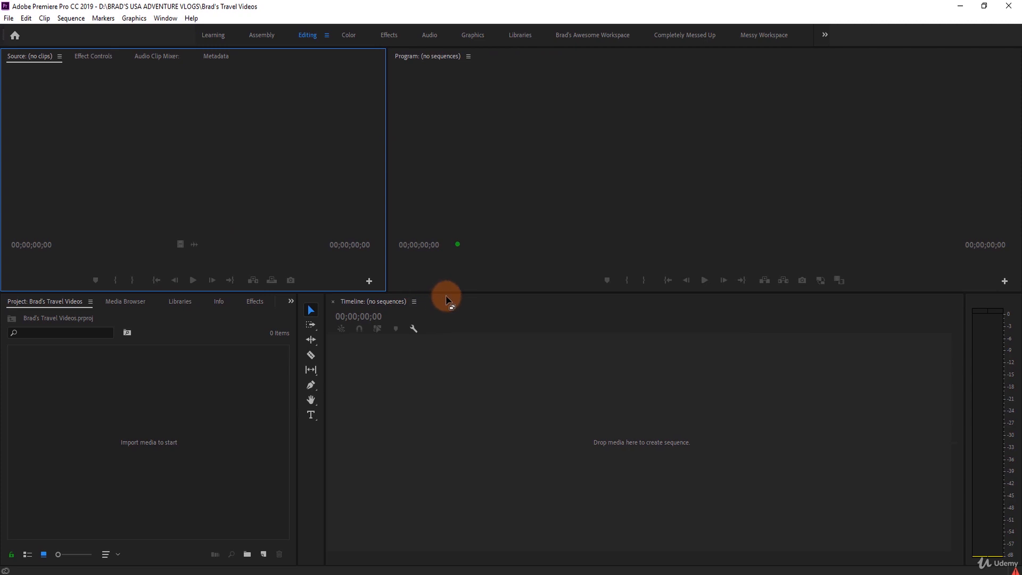
left_click_drag(449, 302, 543, 201)
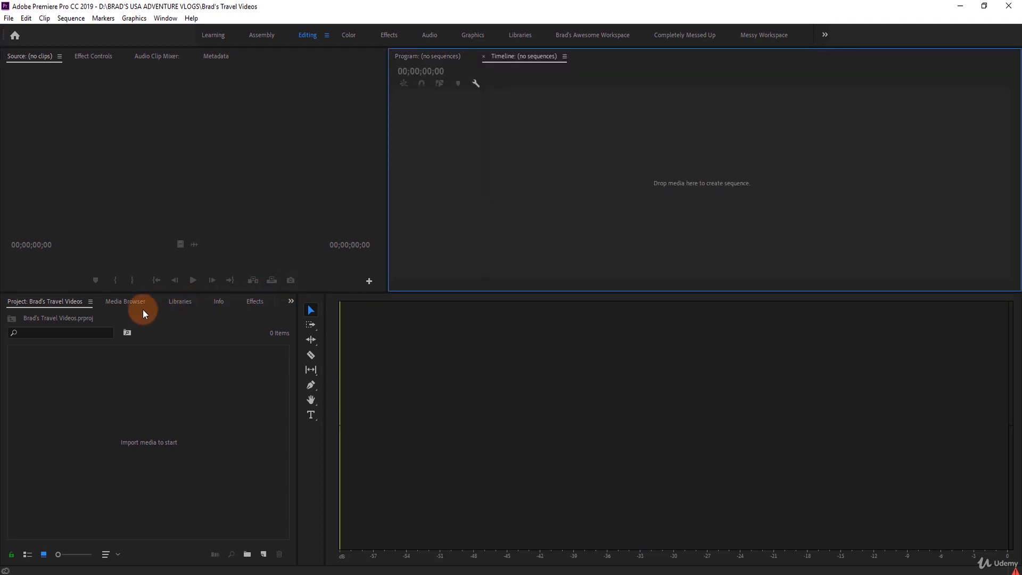
Step: Dock the Media Browser as a tab beside the Audio Meters, and reset the Editing workspace to its saved layout
left_click_drag(132, 303, 417, 365)
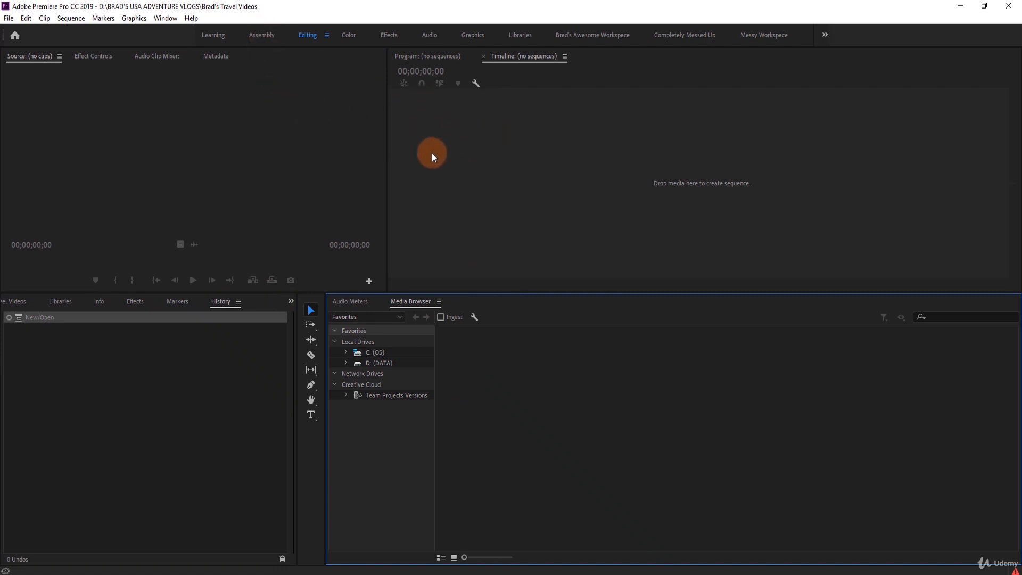
left_click(165, 18)
mouse_move(184, 31)
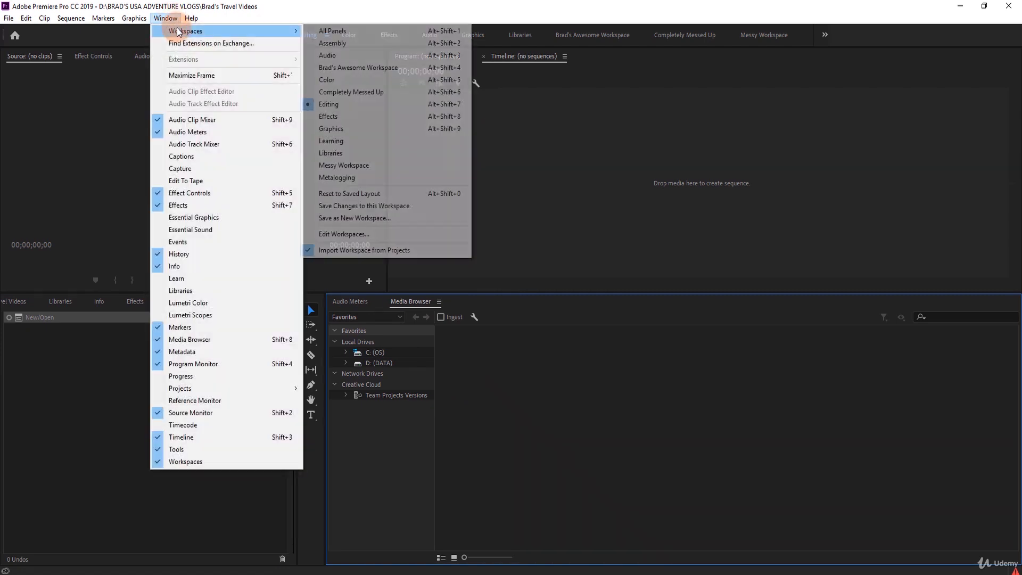
left_click(371, 196)
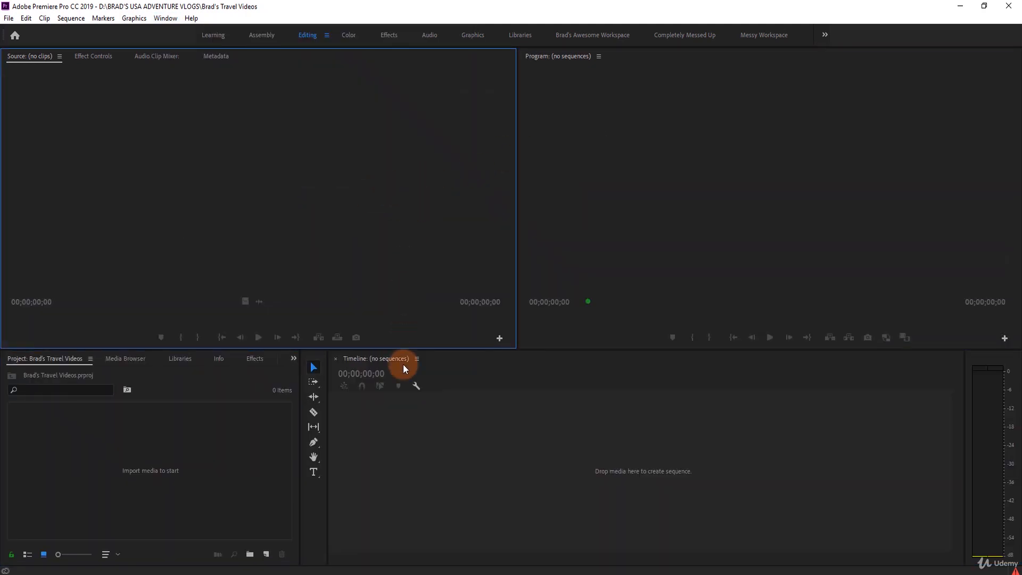
Step: Narrow the Source monitor to give the Program monitor more width
left_click(252, 413)
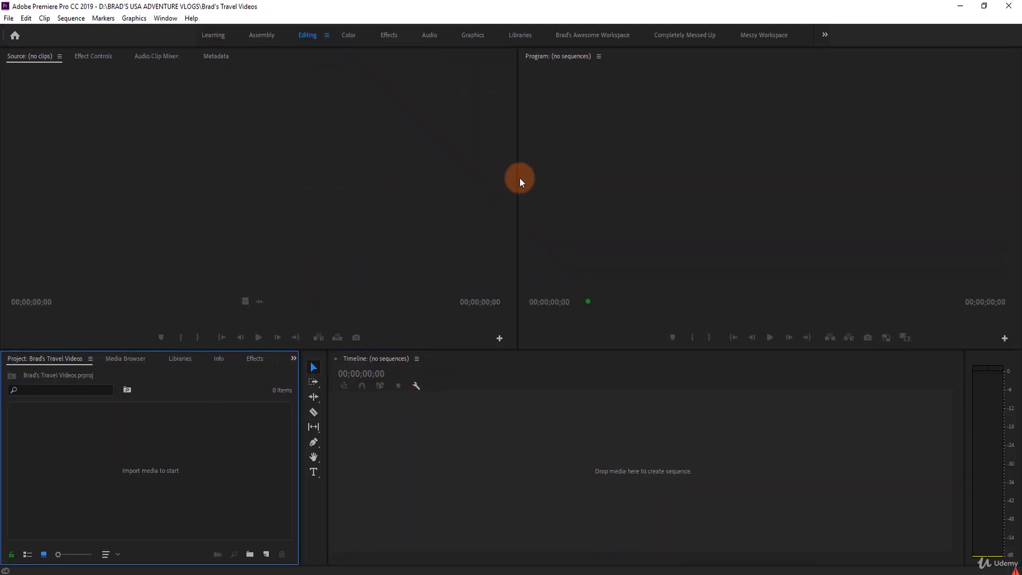
left_click_drag(519, 178, 415, 181)
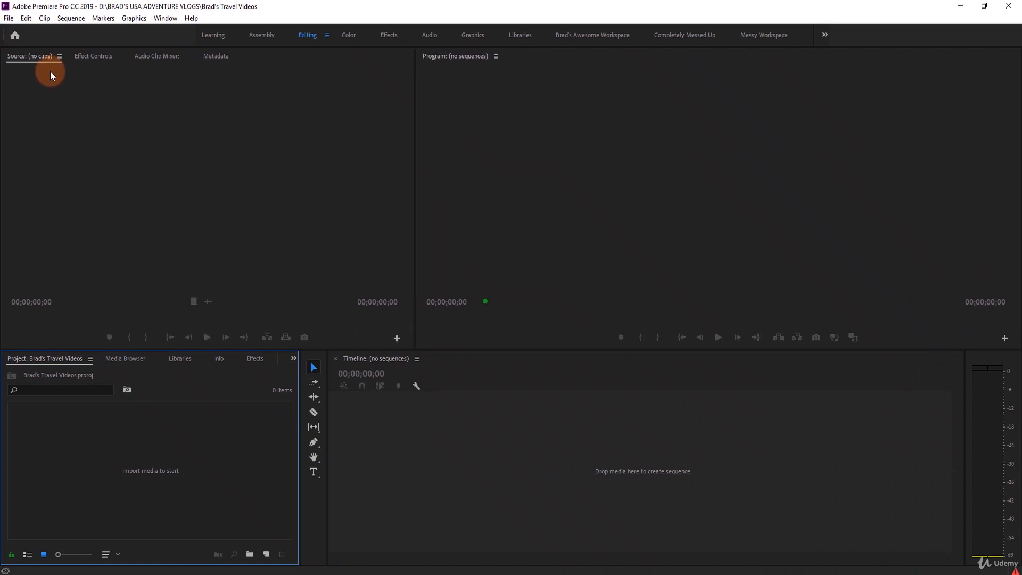
Step: Examine the four main areas of the Editing workspace by activating the Project, Source, Program and Timeline panels in turn
left_click(177, 461)
left_click(242, 232)
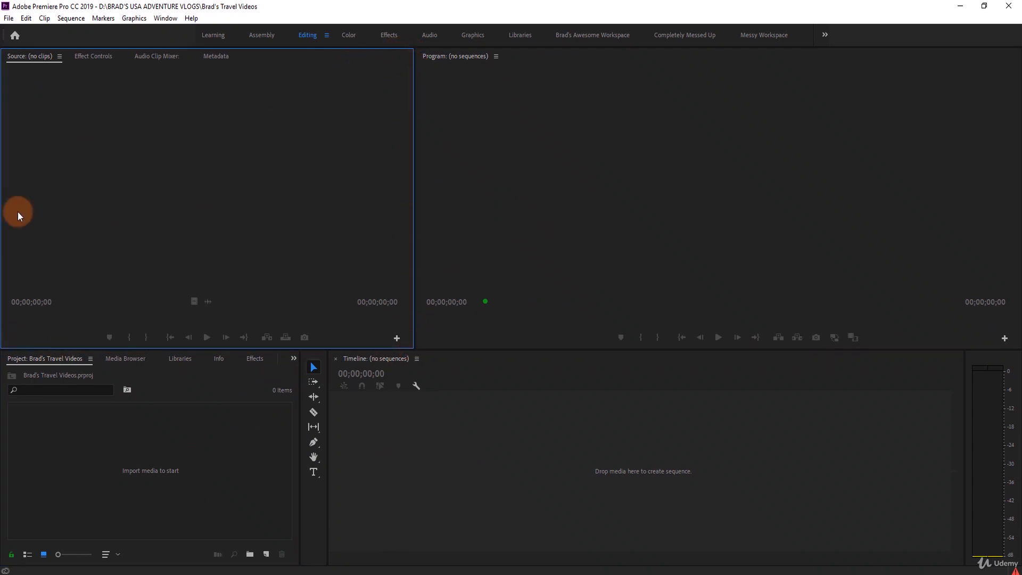
left_click(499, 125)
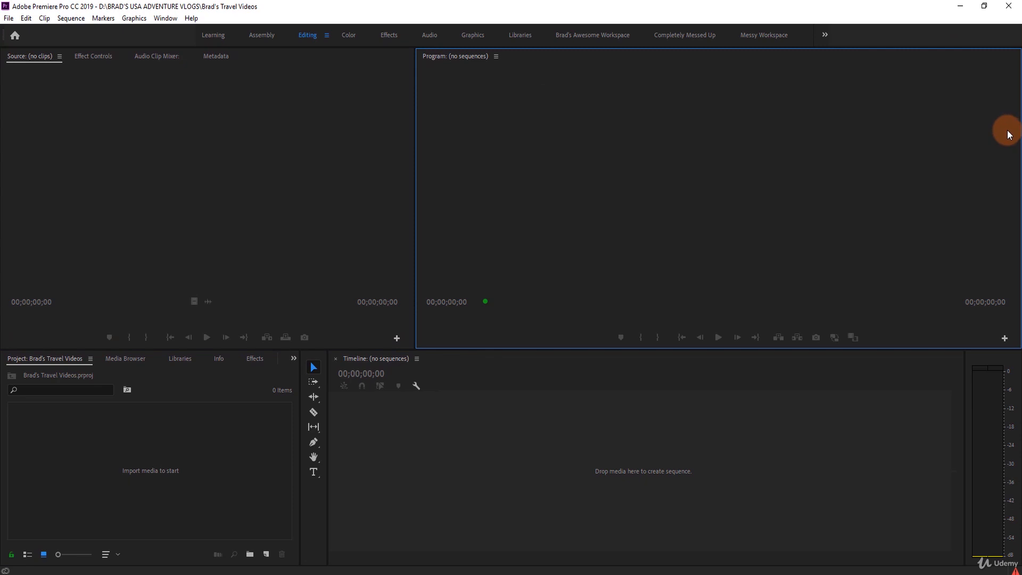
left_click(530, 437)
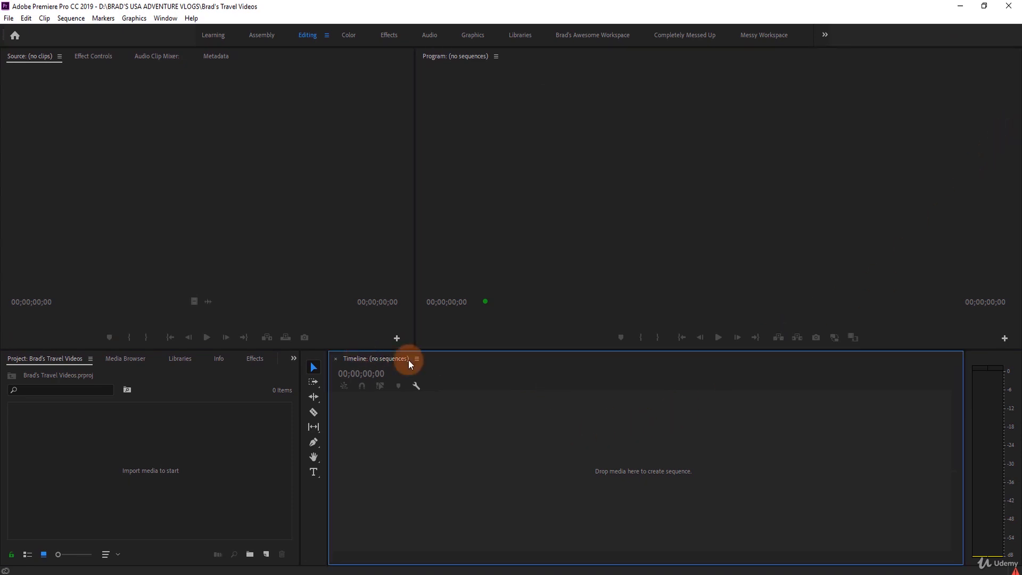
left_click(159, 452)
left_click(196, 253)
left_click(577, 160)
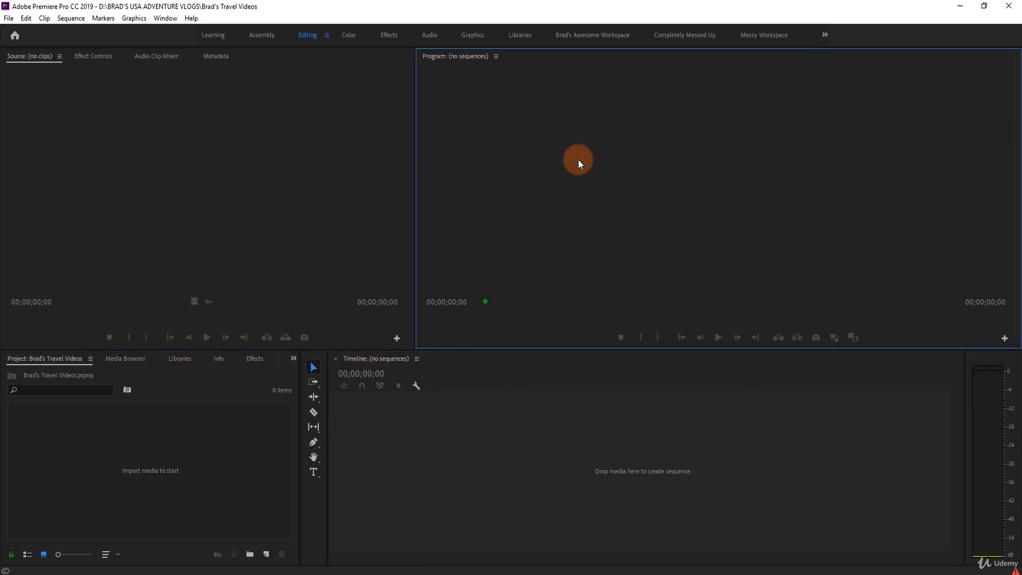
left_click(526, 523)
left_click(165, 459)
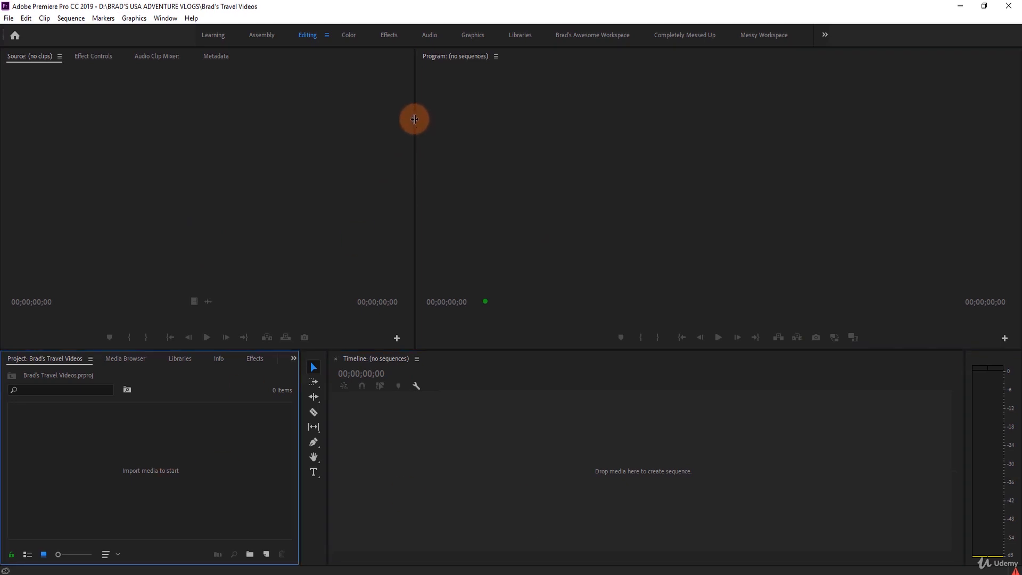
Step: Widen the Source monitor slightly, and reduce the height of both monitors to enlarge the Project and Timeline panels
left_click_drag(414, 118, 447, 180)
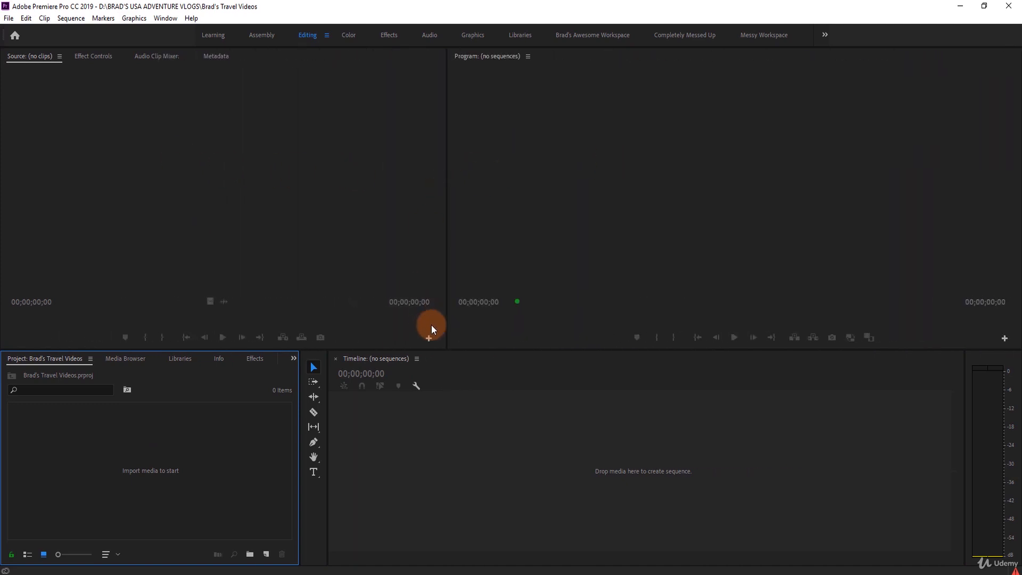
left_click_drag(454, 350, 326, 362)
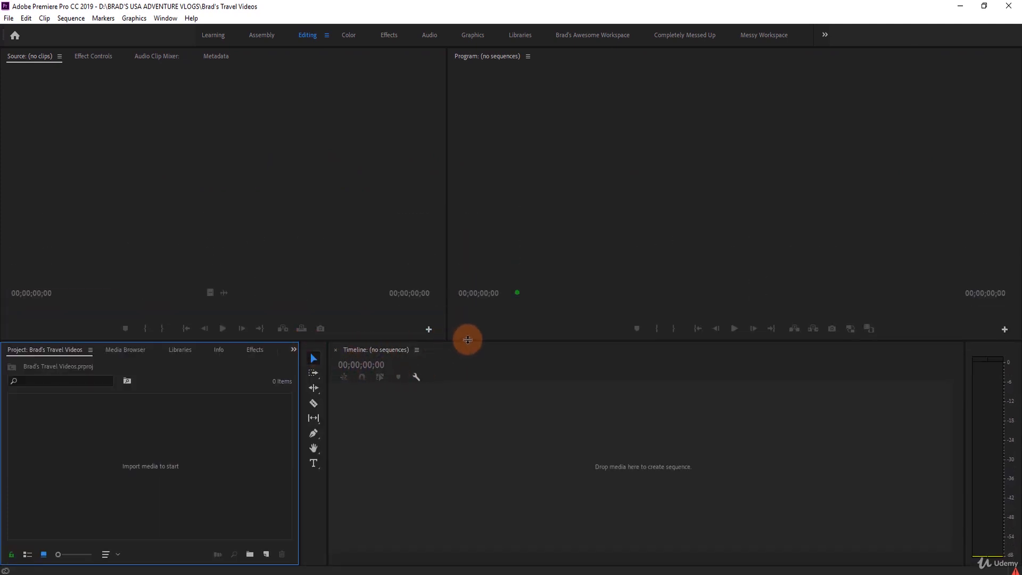
left_click_drag(468, 342, 359, 171)
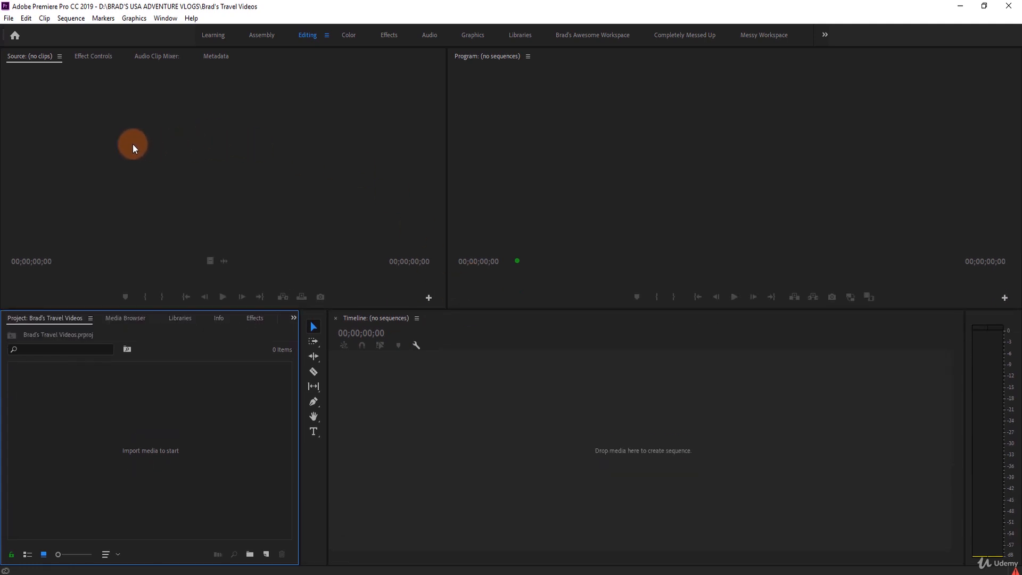
Step: Examine the Source monitor and the Program monitor by activating each one
left_click(264, 145)
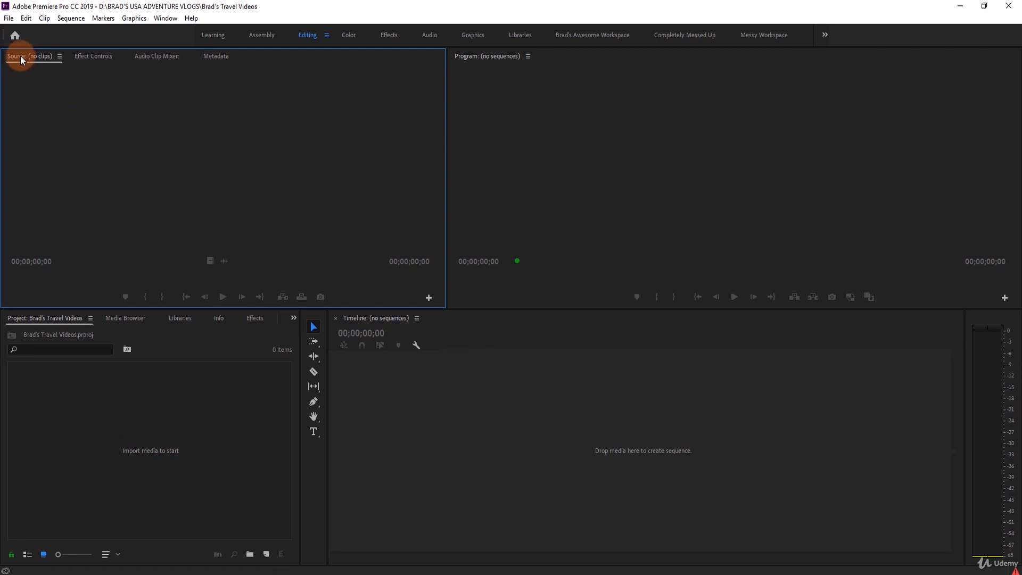
left_click(35, 57)
left_click(666, 107)
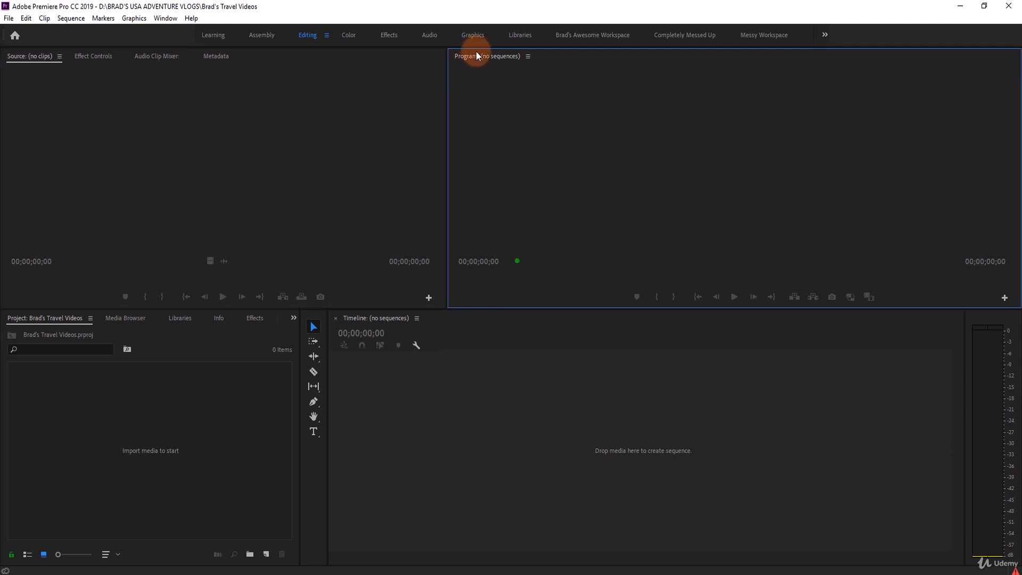
Step: Import the video clip MVI_7225 from the DAY 18b folder into the Project panel
left_click(175, 411)
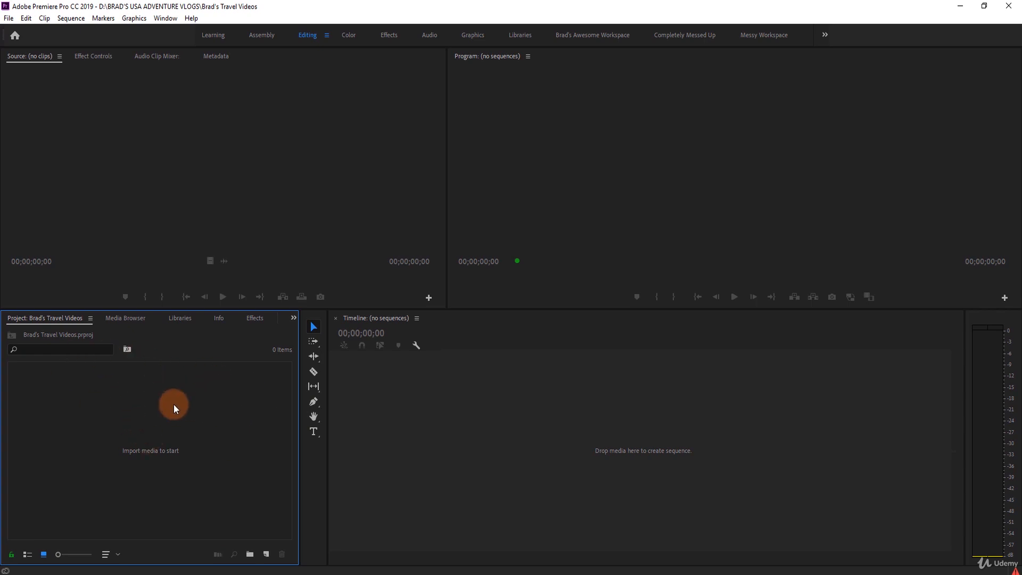
double_click(160, 430)
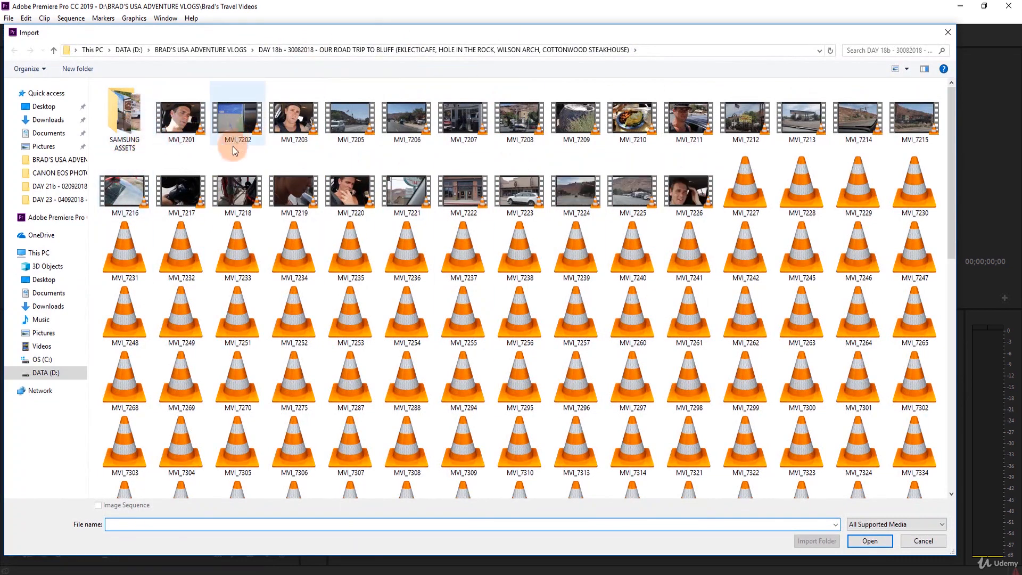
left_click(631, 191)
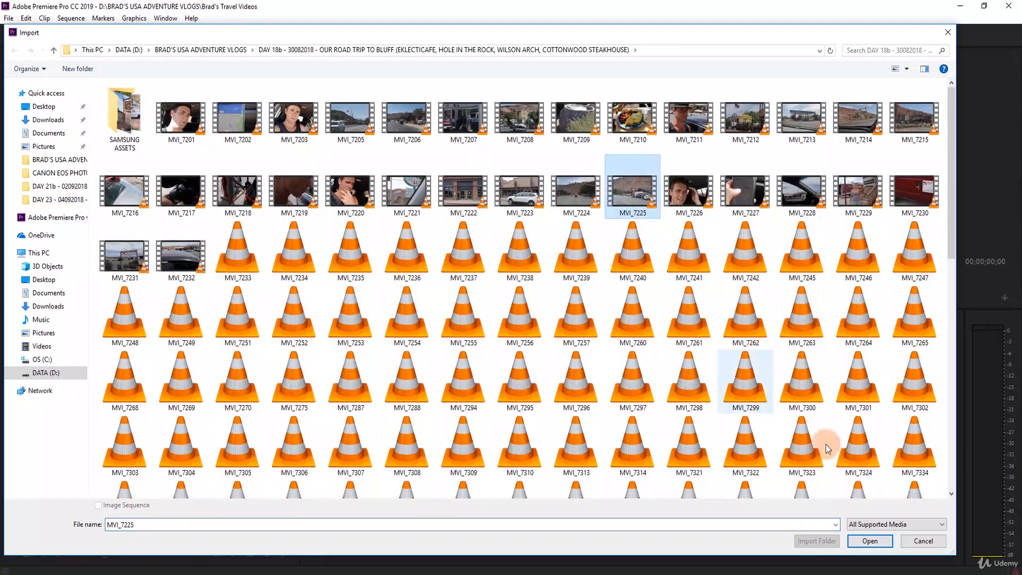
left_click(872, 537)
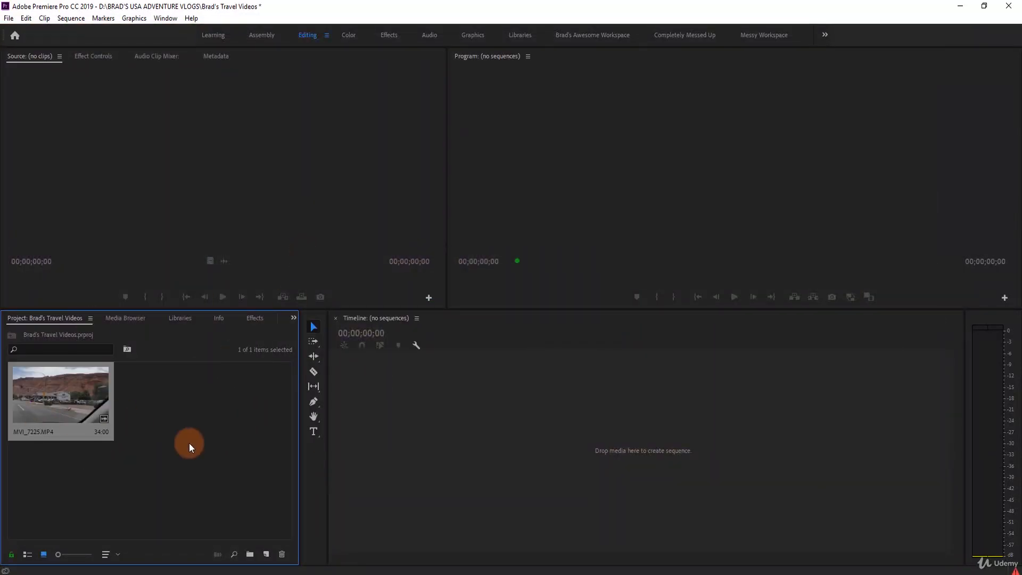
Step: Preview MVI_7225.MP4 from its thumbnail, load it into the Source monitor and scrub to 00:00:26:49
left_click(155, 449)
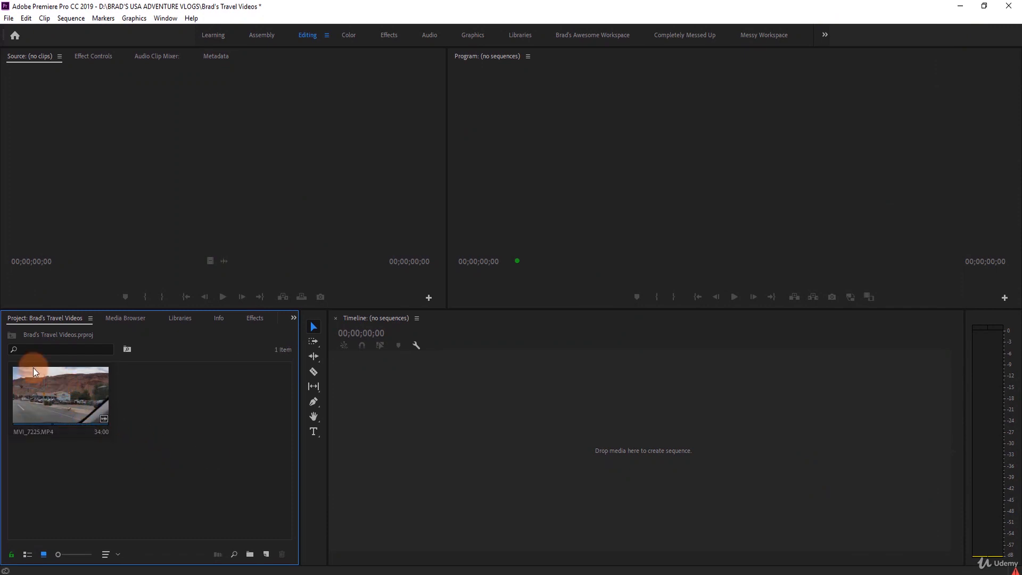
left_click_drag(156, 396, 70, 397)
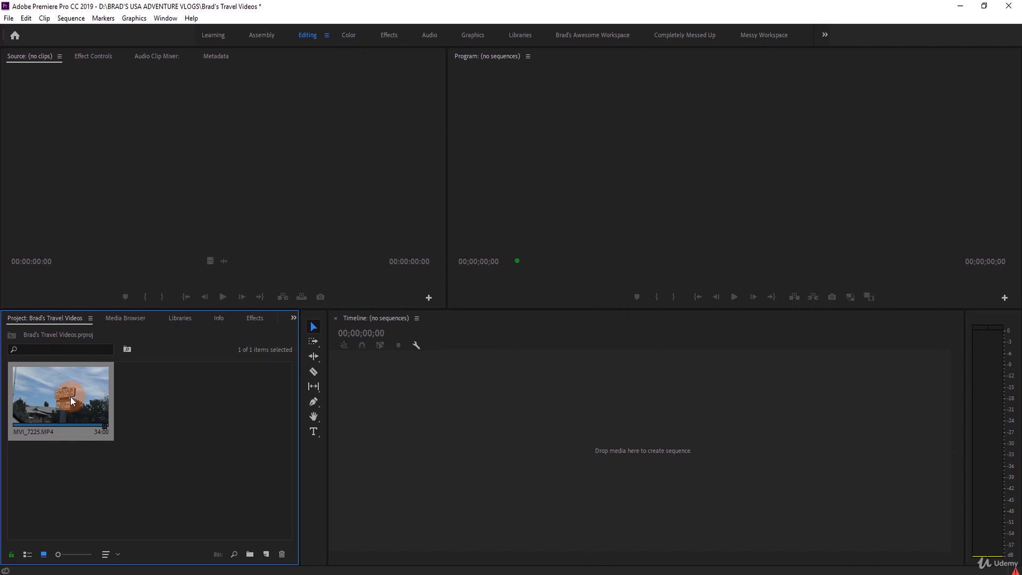
double_click(71, 397)
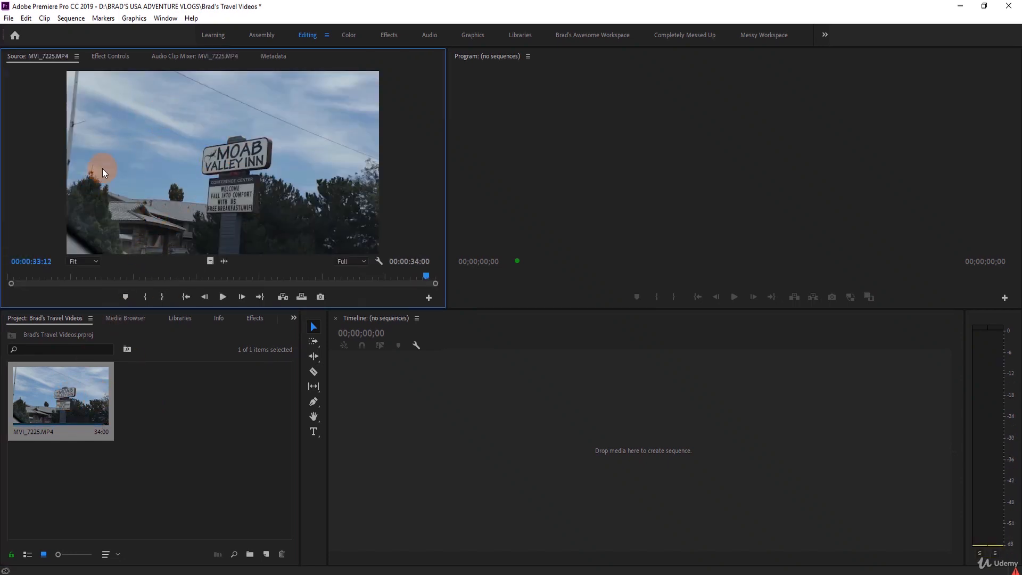
left_click_drag(29, 275, 350, 276)
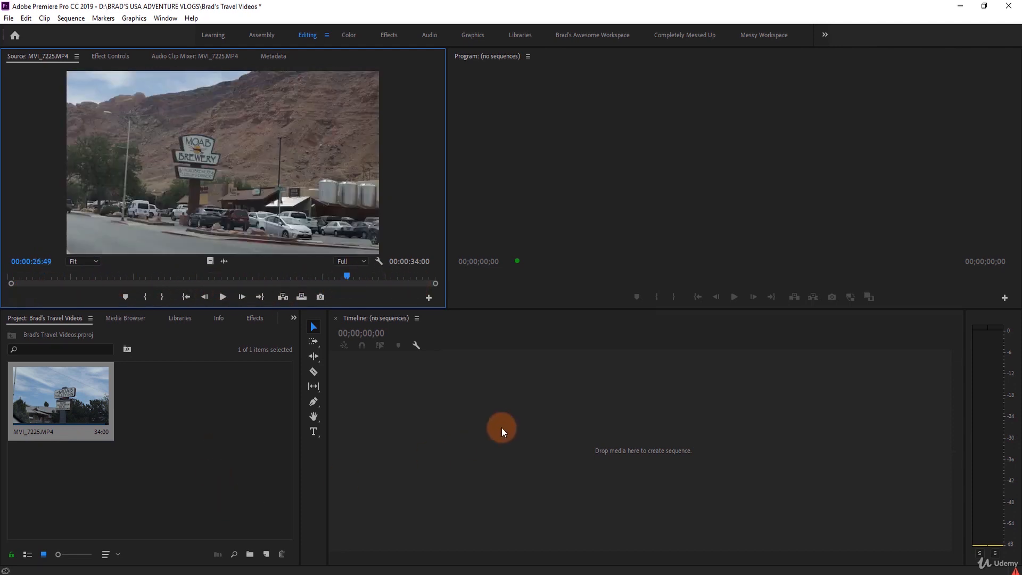
Step: Widen the Project panel, and create a sequence by placing MVI_7225.MP4 in the empty Timeline
left_click(502, 427)
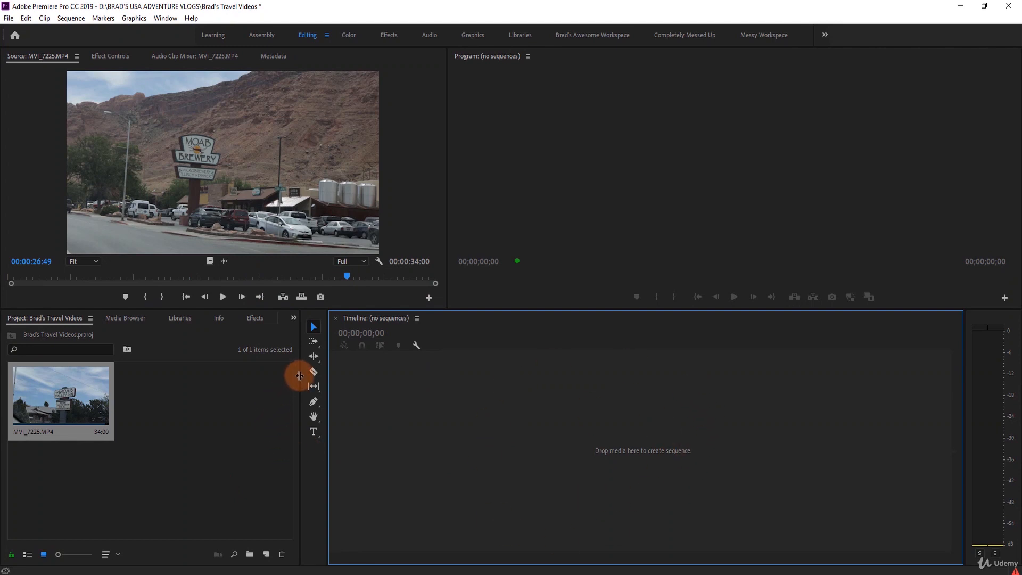
left_click_drag(299, 376, 326, 376)
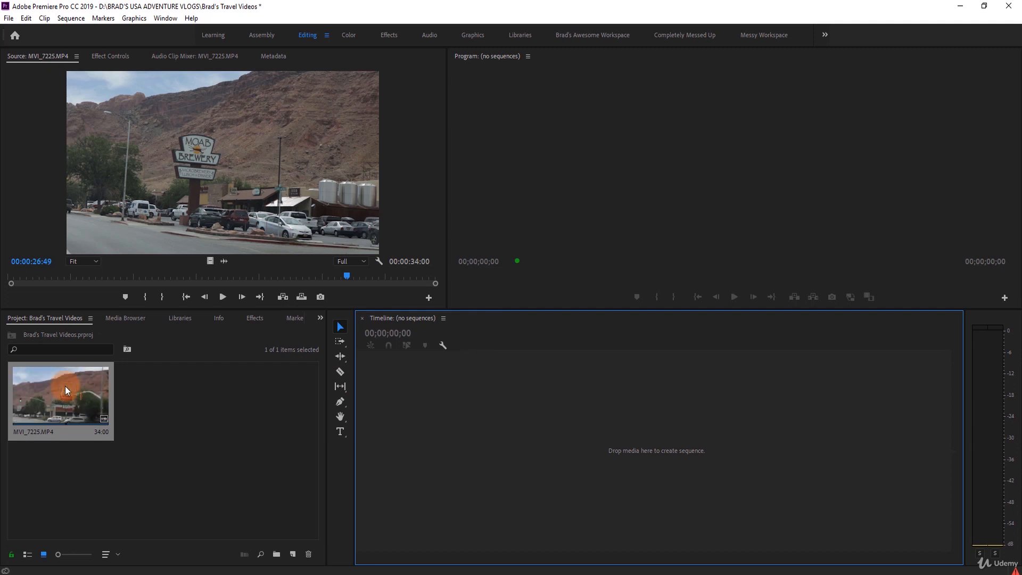
left_click_drag(65, 388, 578, 411)
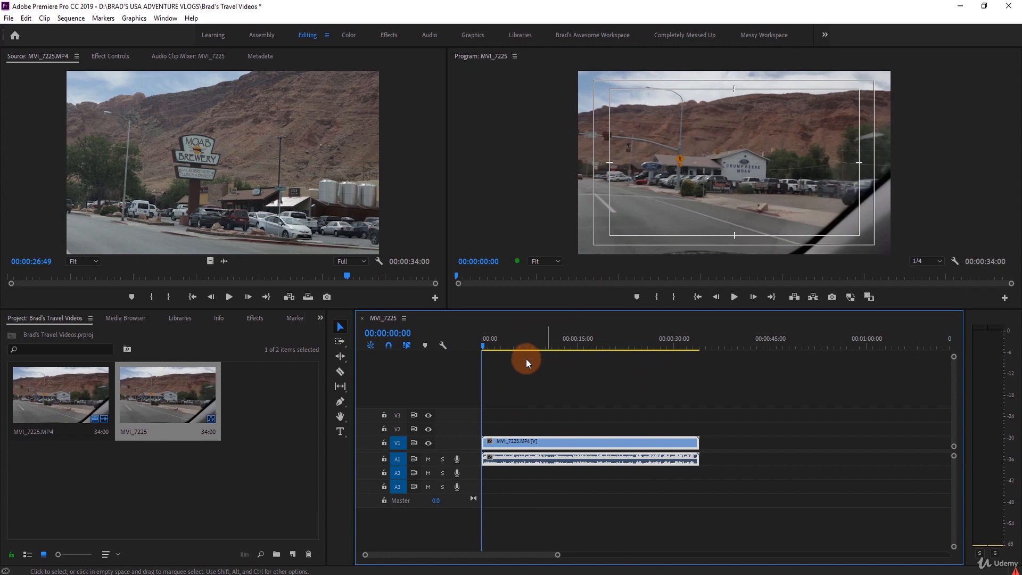
Step: Try the Track Select, Ripple Edit and Pen tools, and choose the Type tool
left_click(341, 340)
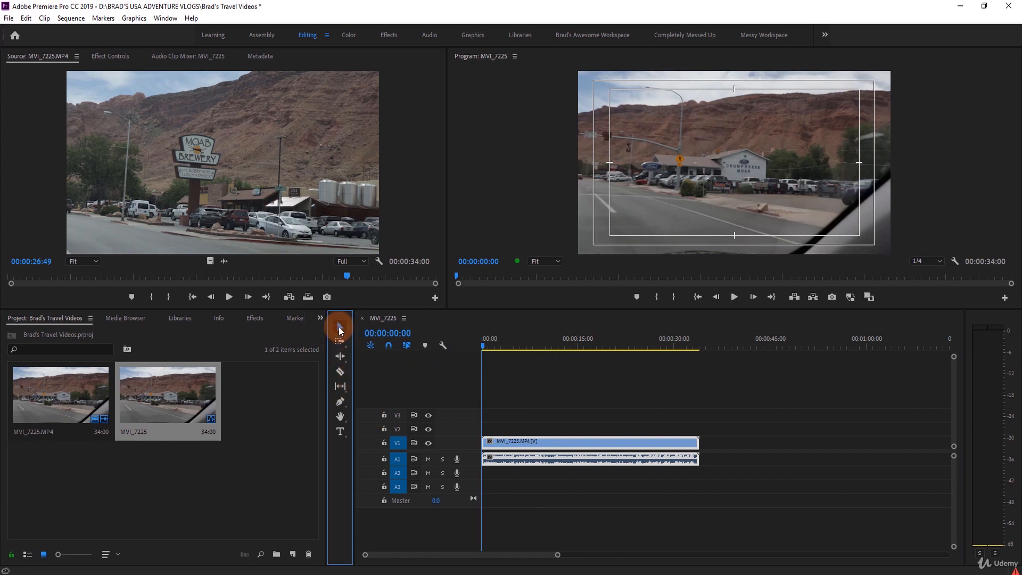
left_click(341, 356)
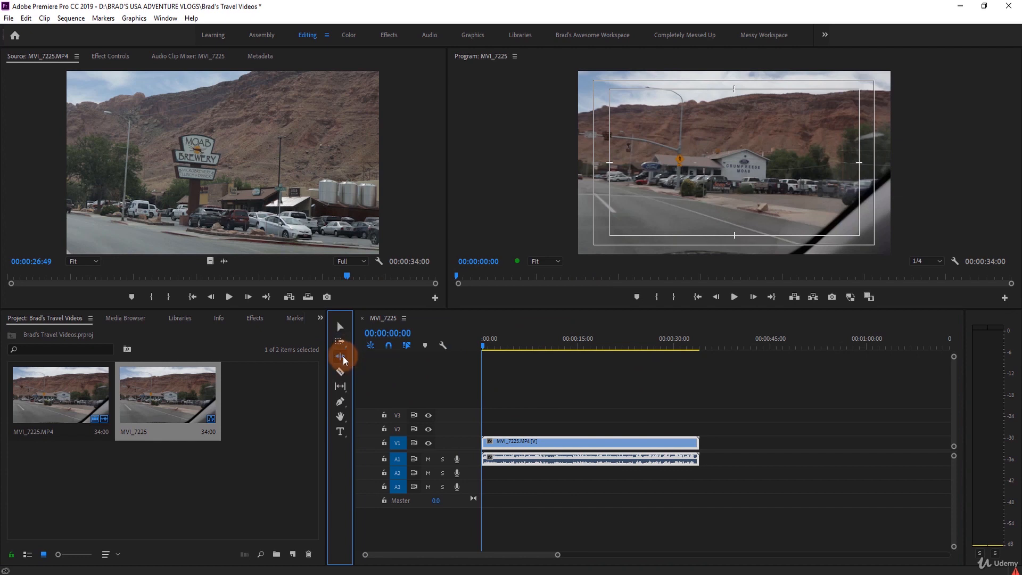
left_click(341, 402)
left_click(341, 432)
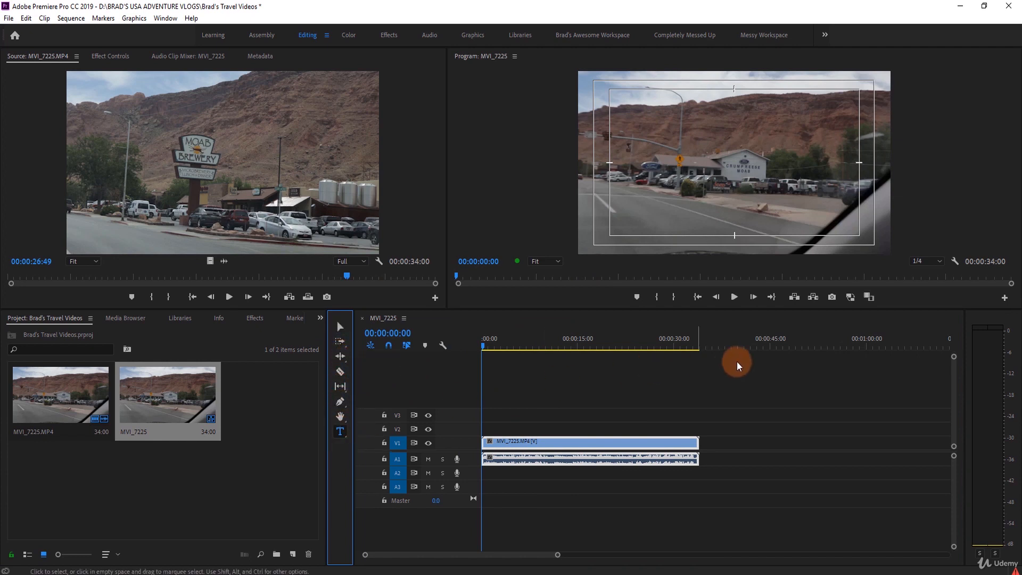
Step: Start an empty text layer over the left part of the Program monitor's picture, and restart it nearer the picture's left edge
left_click(659, 413)
left_click(599, 378)
left_click(653, 143)
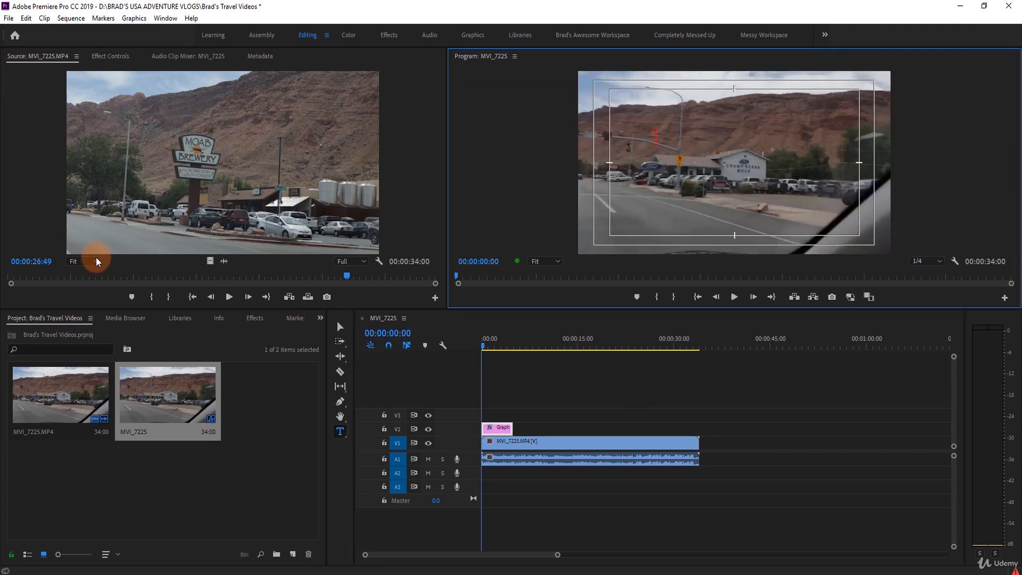
left_click(139, 455)
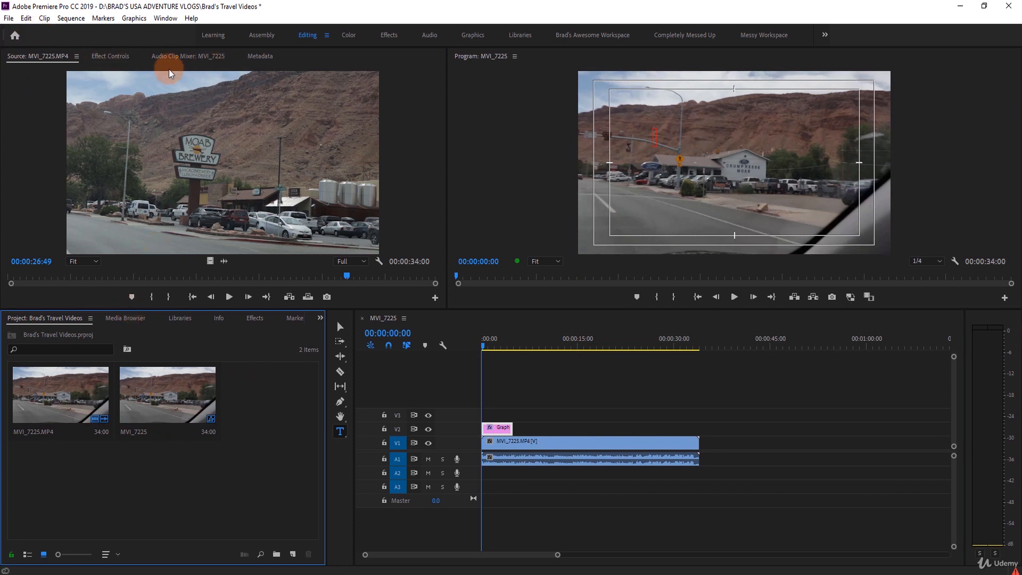
left_click(602, 143)
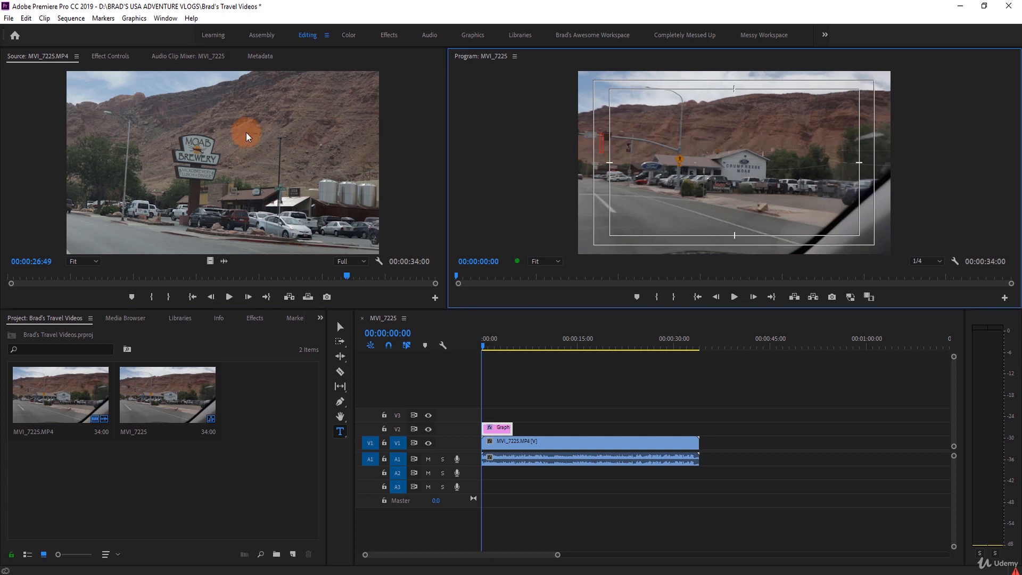
Step: View the Effect Controls, Audio Clip Mixer and Metadata of MVI_7225.MP4 in the Source panel group, and return to Effect Controls
left_click(192, 123)
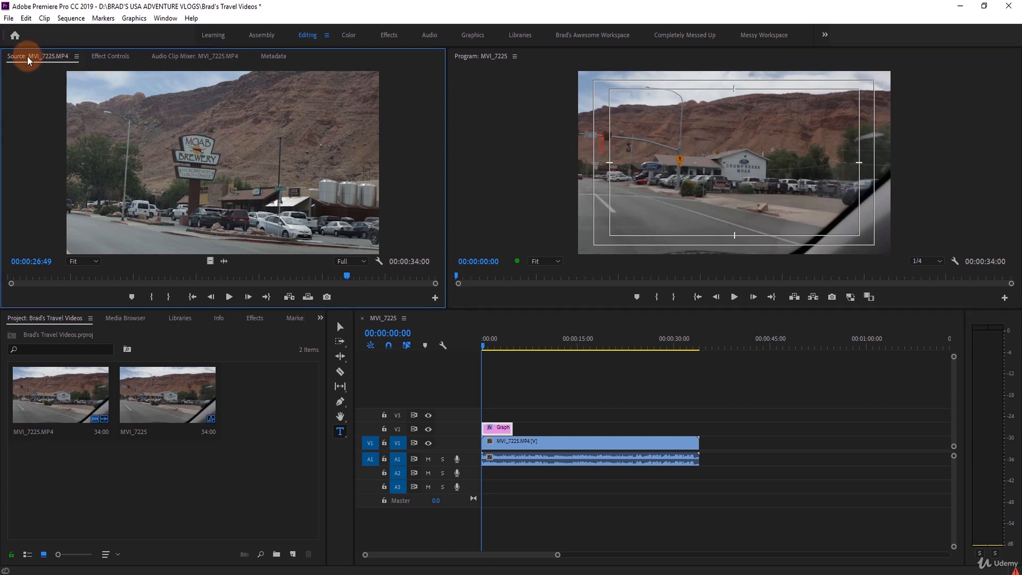
left_click(109, 57)
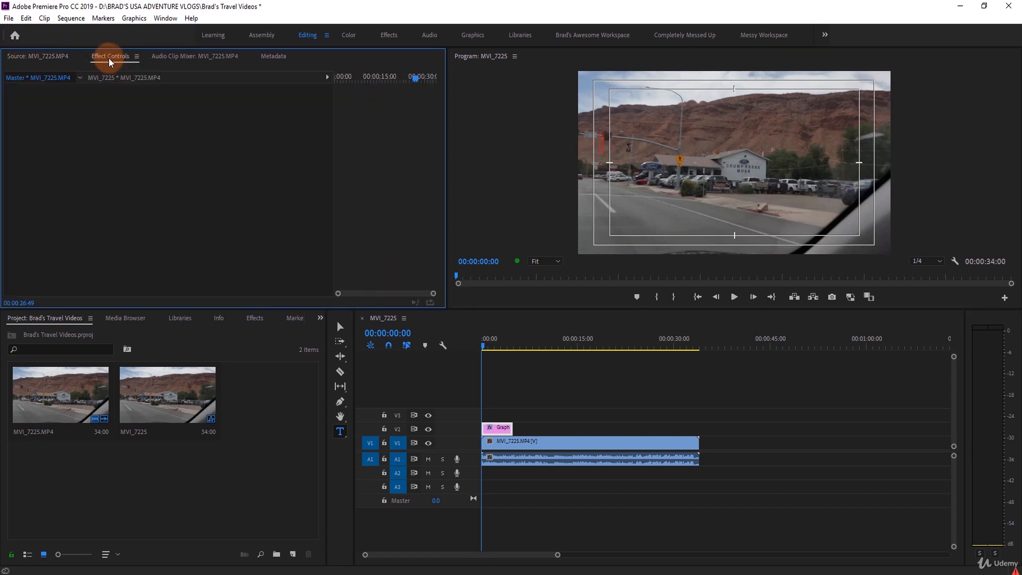
left_click(212, 56)
left_click(267, 61)
left_click(124, 56)
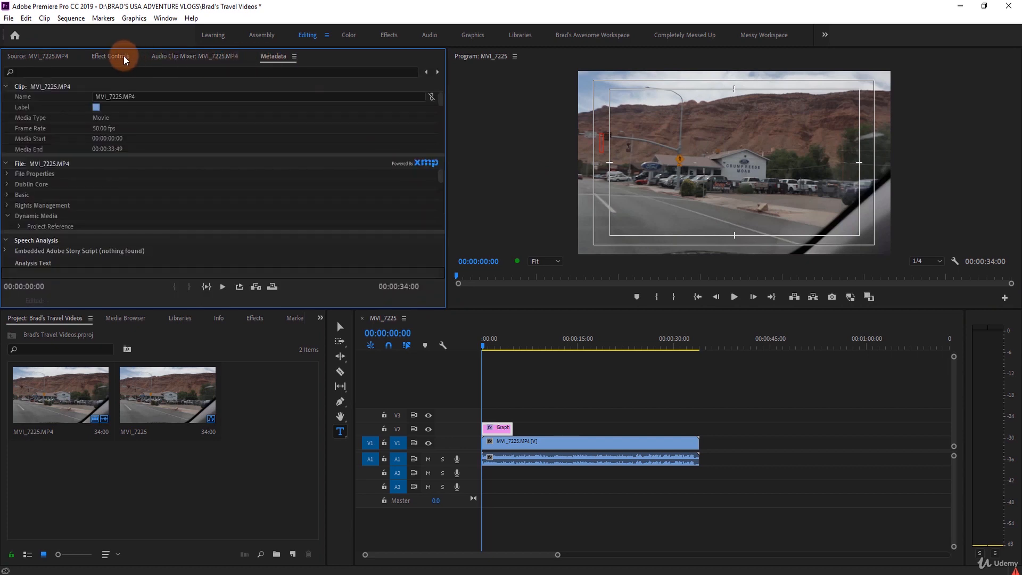
Step: View the Audio Clip Mixer, Metadata and Effect Controls panels again, ending on the Source monitor of MVI_7225.MP4
left_click(193, 60)
left_click(264, 56)
left_click(107, 59)
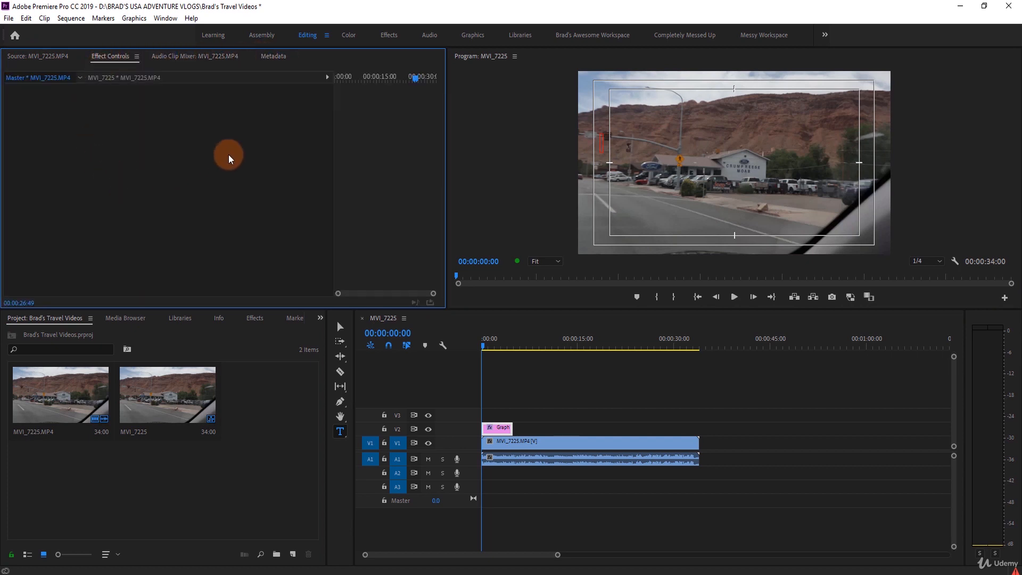
left_click(172, 57)
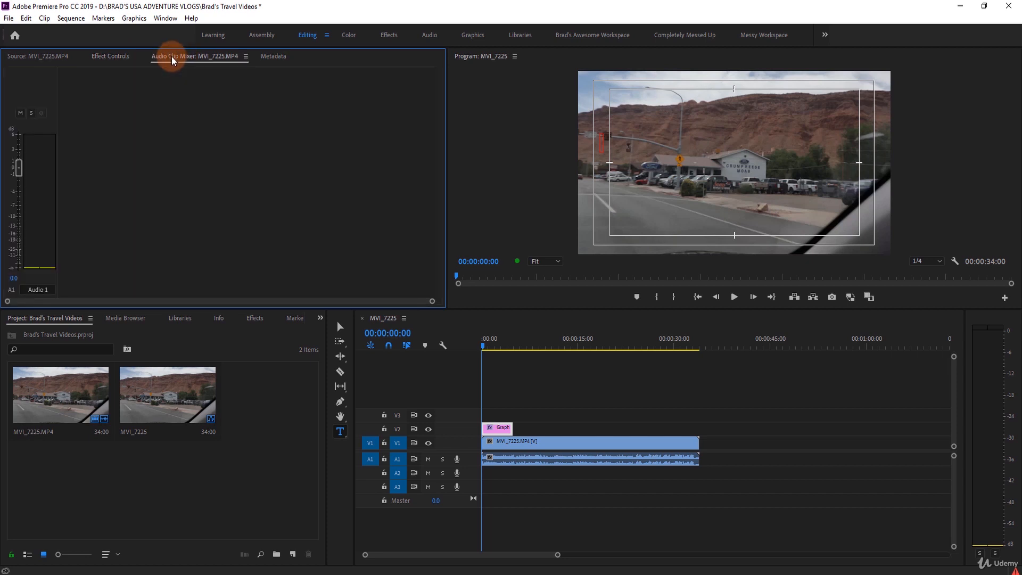
left_click(263, 57)
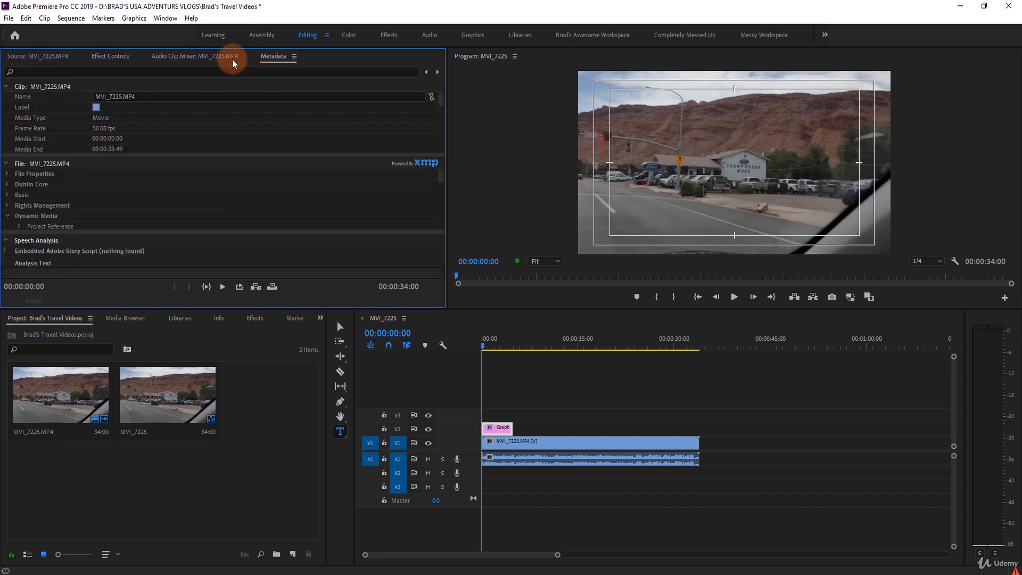
left_click(106, 58)
left_click(180, 58)
left_click(264, 57)
left_click(26, 57)
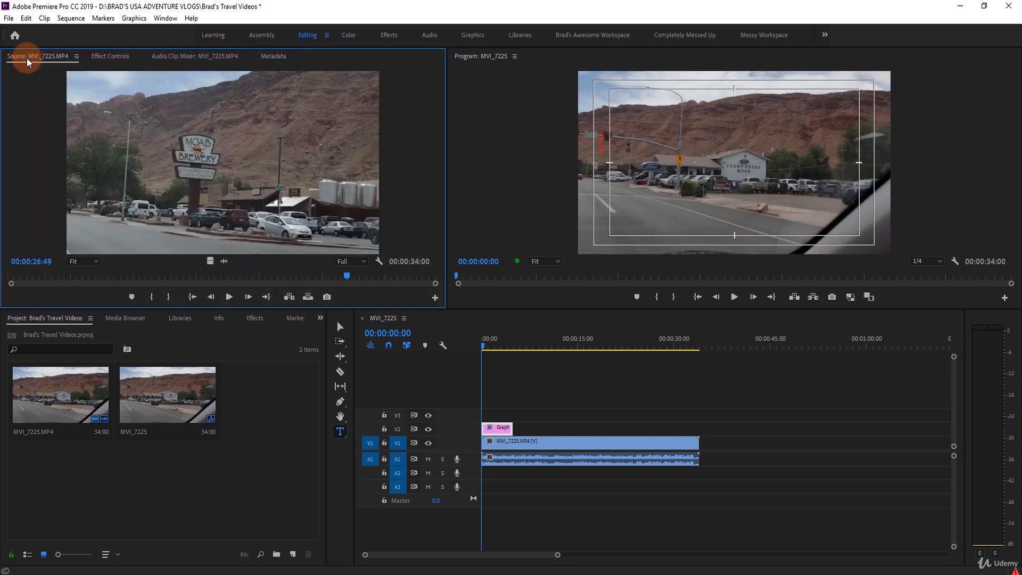
Step: Reorder the Effect Controls panel behind the Audio Clip Mixer within the Source group, and return it to its original place
left_click(118, 60)
left_click_drag(167, 55, 118, 49)
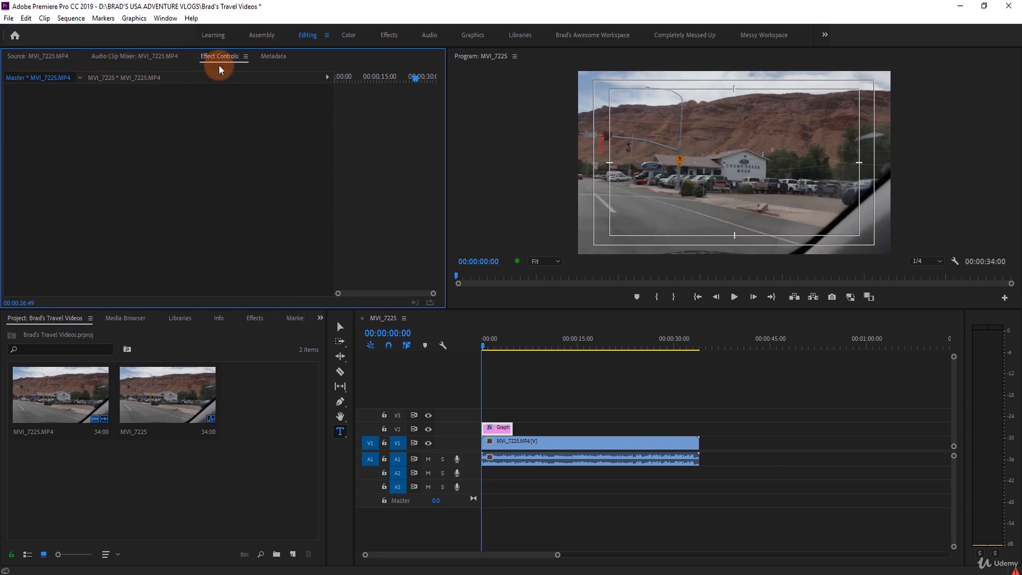
left_click_drag(219, 65, 123, 60)
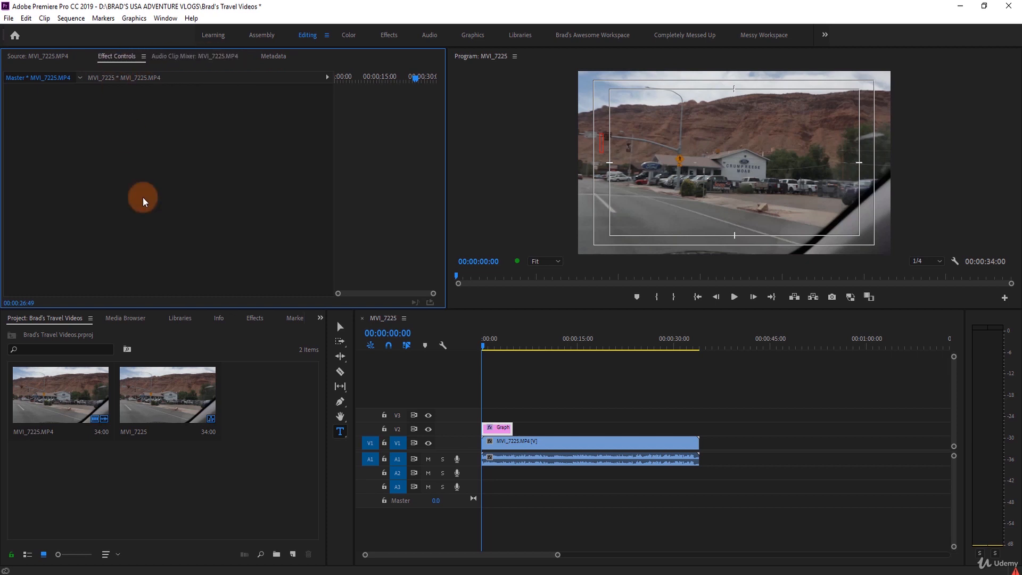
Step: View the Media Browser, Libraries, Info, Effects, Markers and History panels in the Project group, and return to the Project panel
left_click(176, 405)
left_click(57, 330)
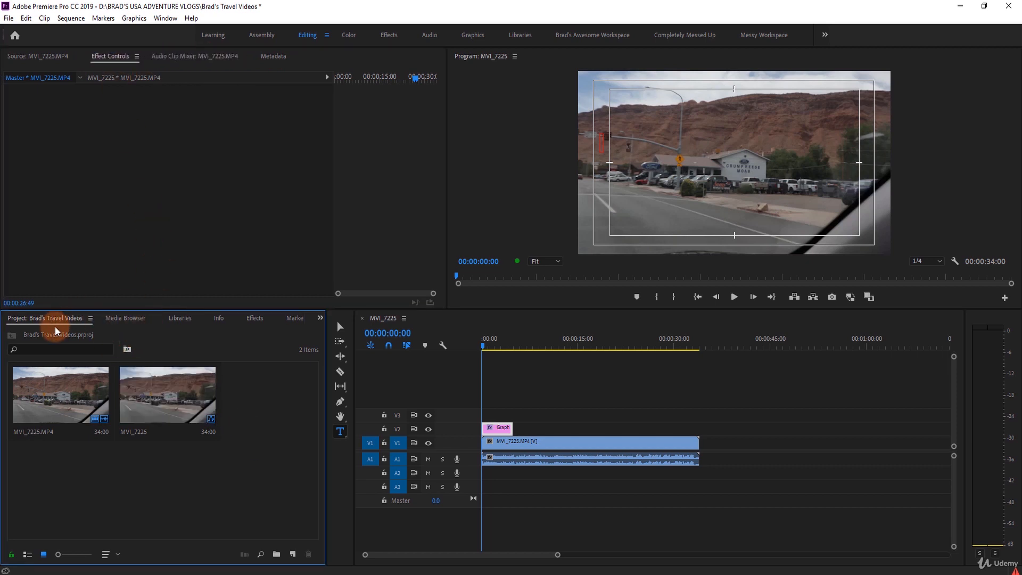
left_click(123, 319)
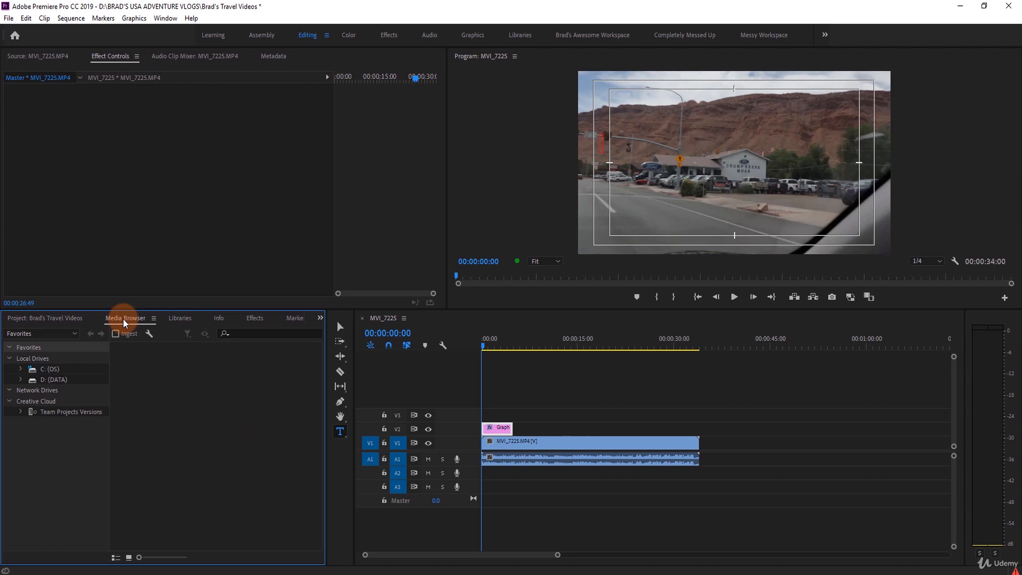
left_click(176, 317)
left_click(223, 318)
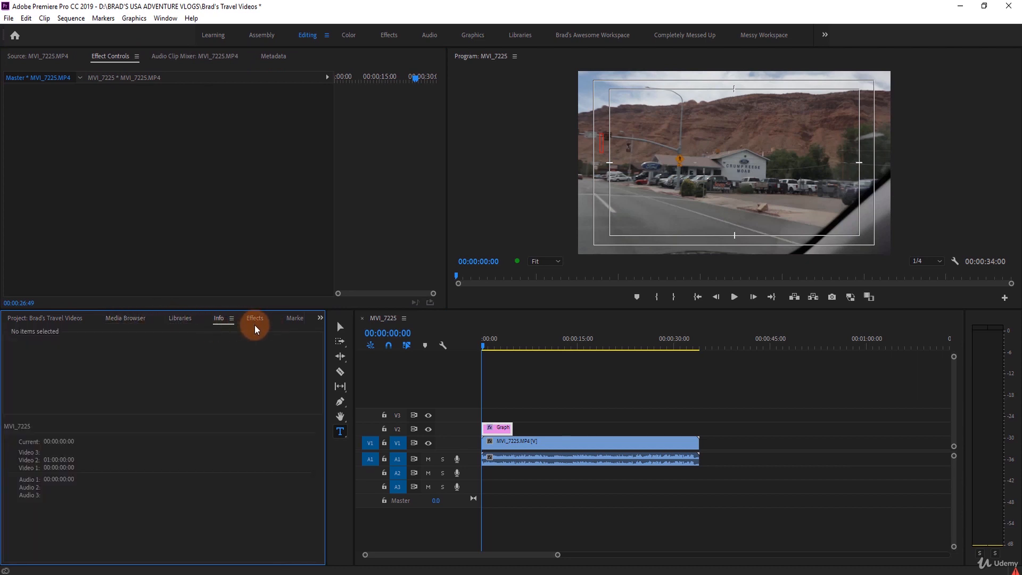
left_click(254, 325)
left_click(291, 319)
left_click(299, 317)
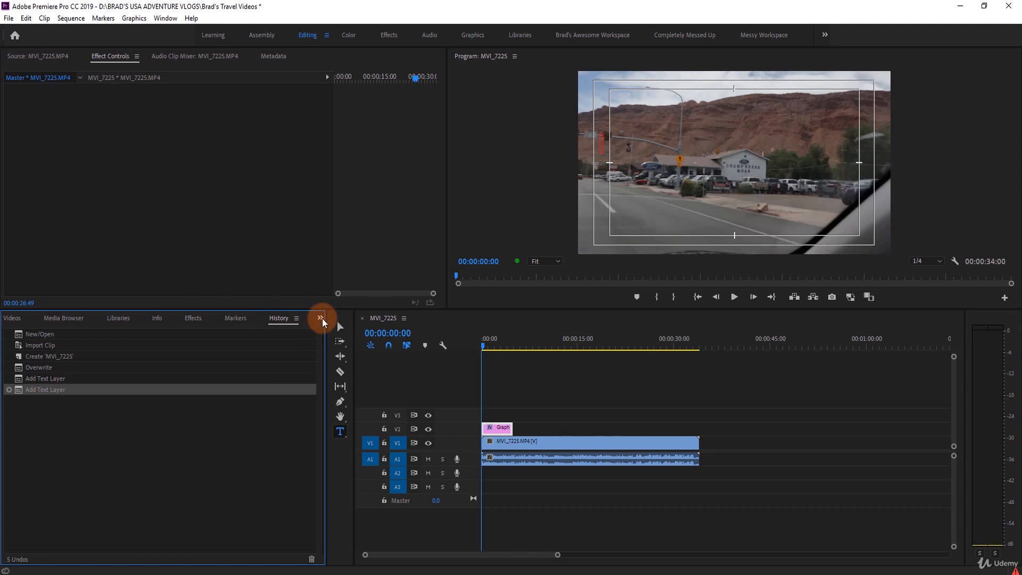
left_click(321, 318)
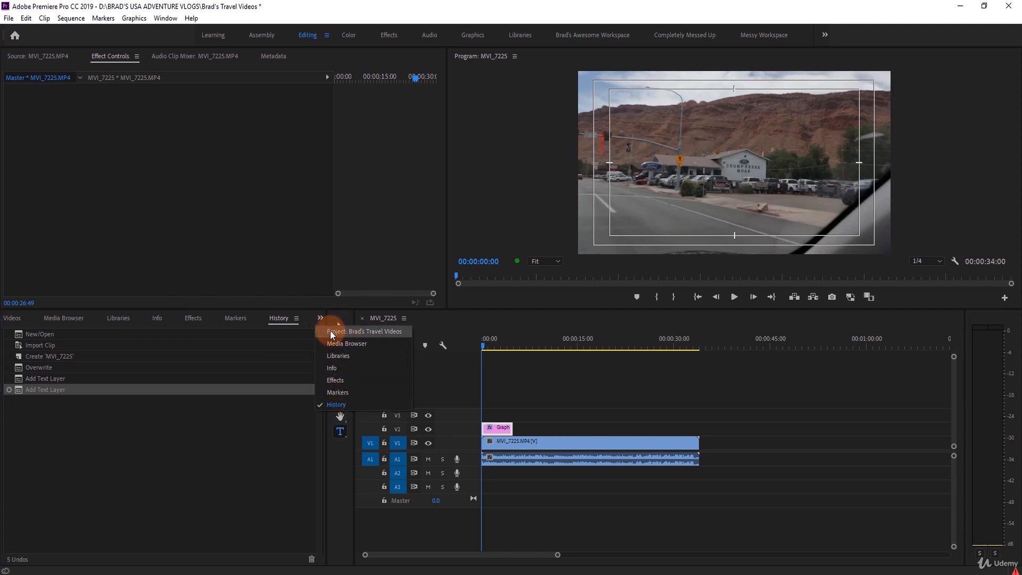
left_click(363, 331)
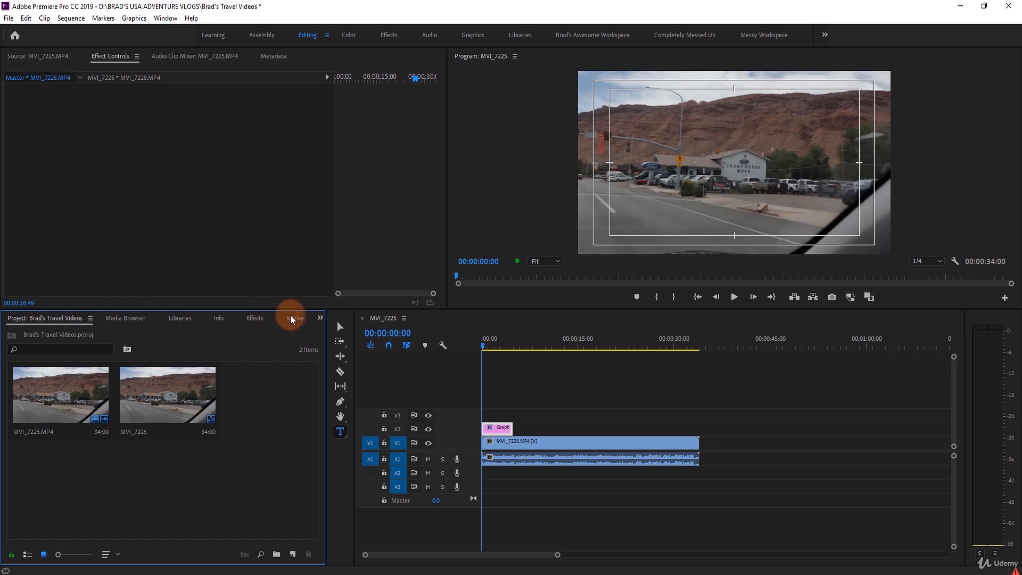
Step: Narrow the Source panel group while trying different heights for the upper panels, with the Timeline playhead moved to 00:00:07:19
left_click_drag(445, 133, 279, 203)
left_click_drag(463, 309, 511, 241)
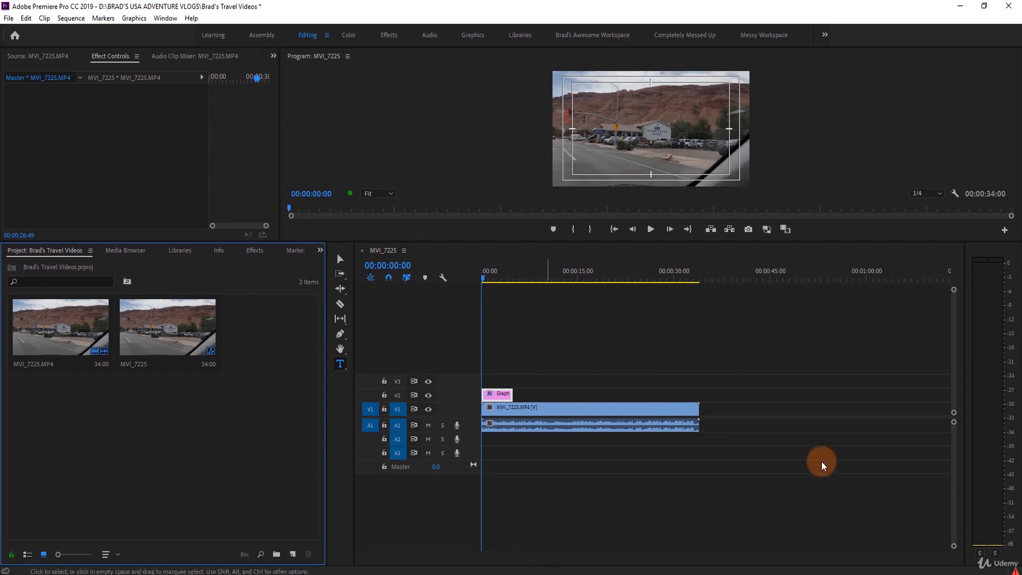
left_click_drag(493, 276, 529, 279)
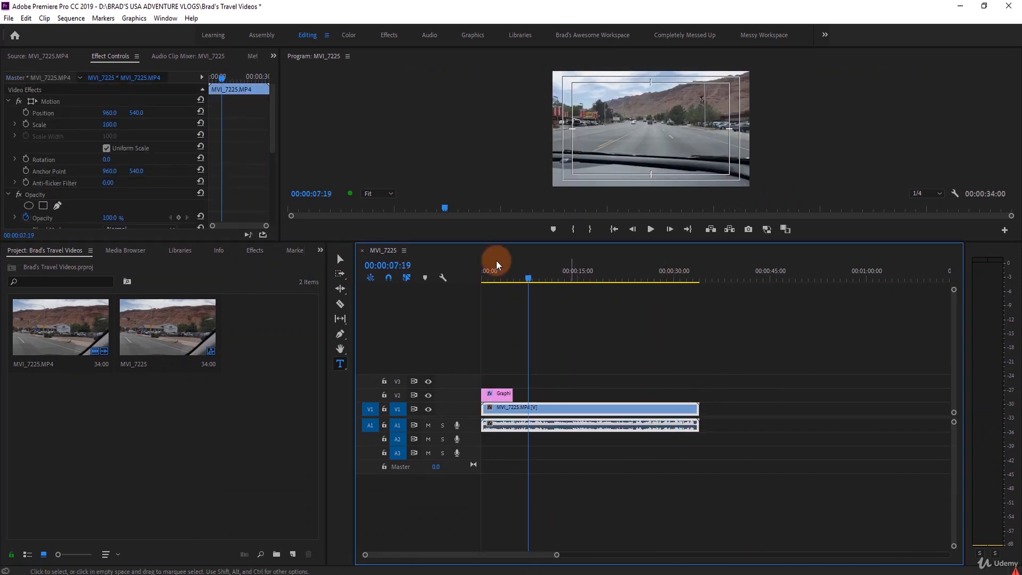
left_click_drag(488, 237, 493, 203)
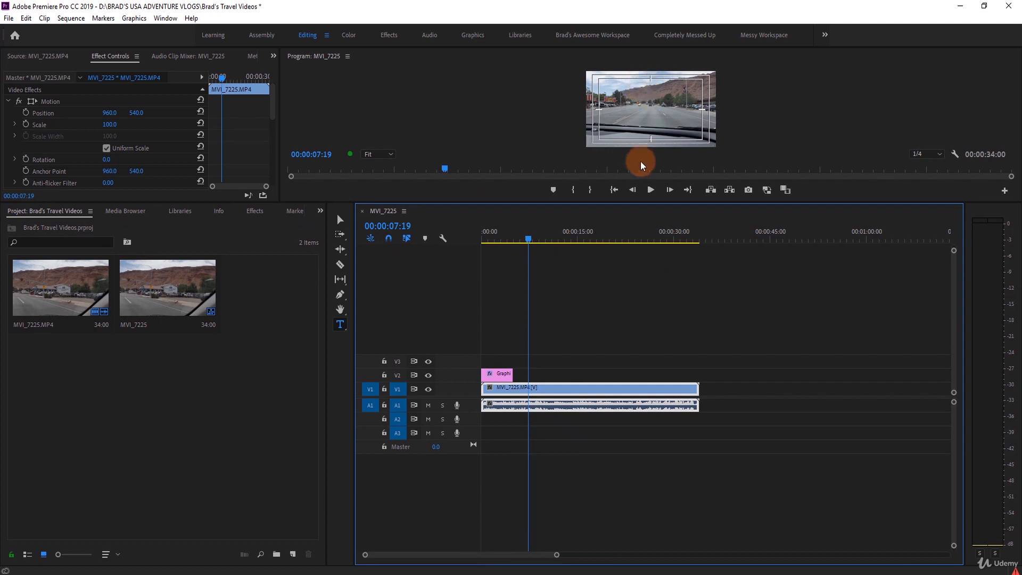
left_click_drag(641, 203, 655, 260)
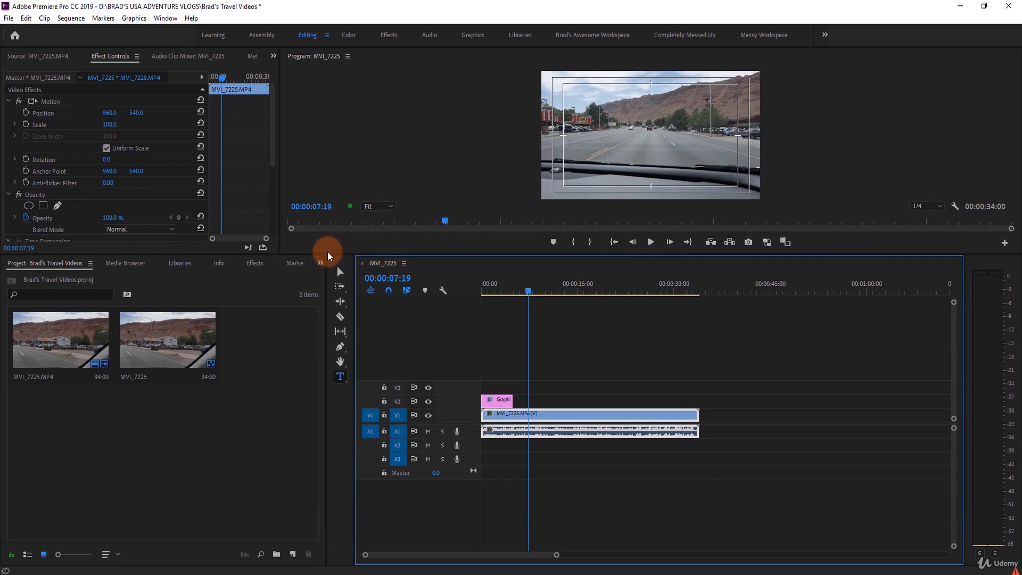
left_click_drag(328, 306, 326, 308)
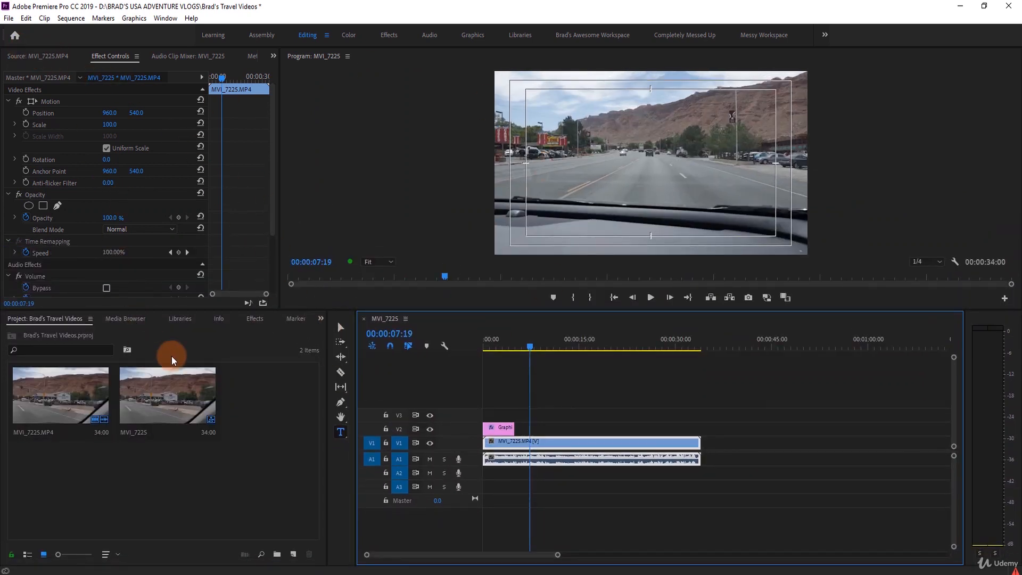
Step: Dock the Project panel beside the Program monitor, and move Effect Controls to the Timeline group and the Audio Clip Mixer to the Info group
left_click(53, 318)
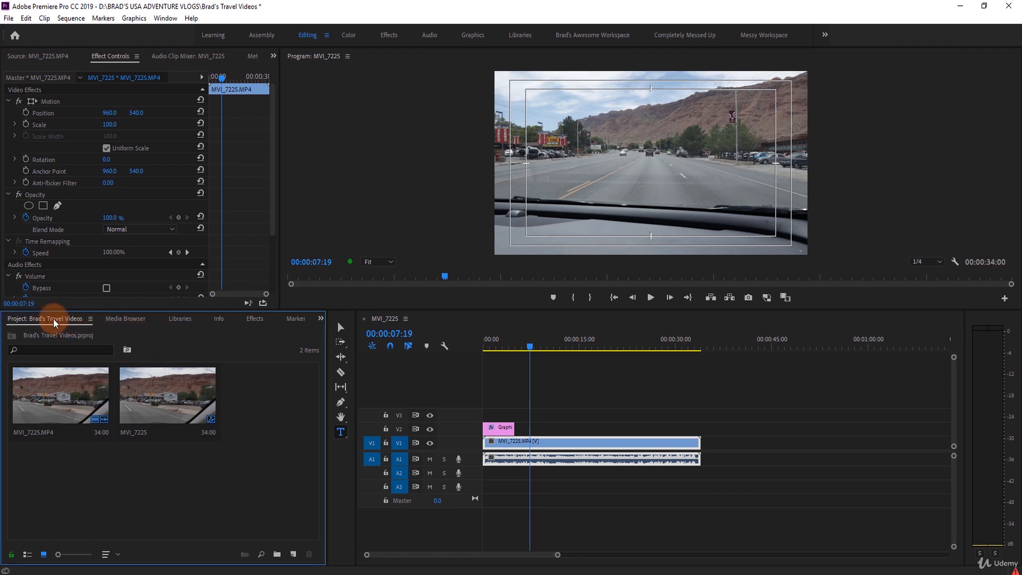
left_click_drag(53, 318, 1003, 140)
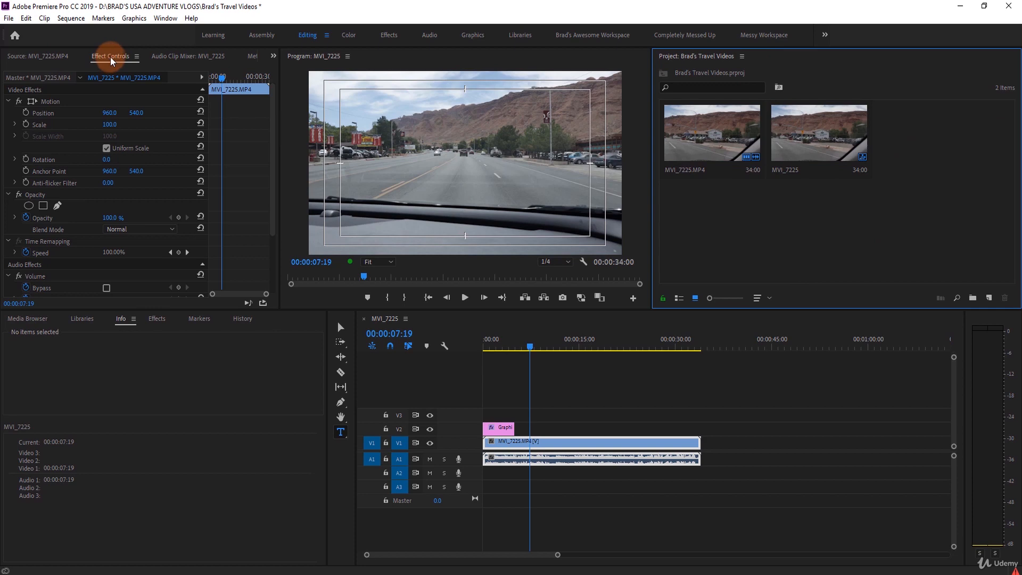
left_click_drag(110, 57, 471, 323)
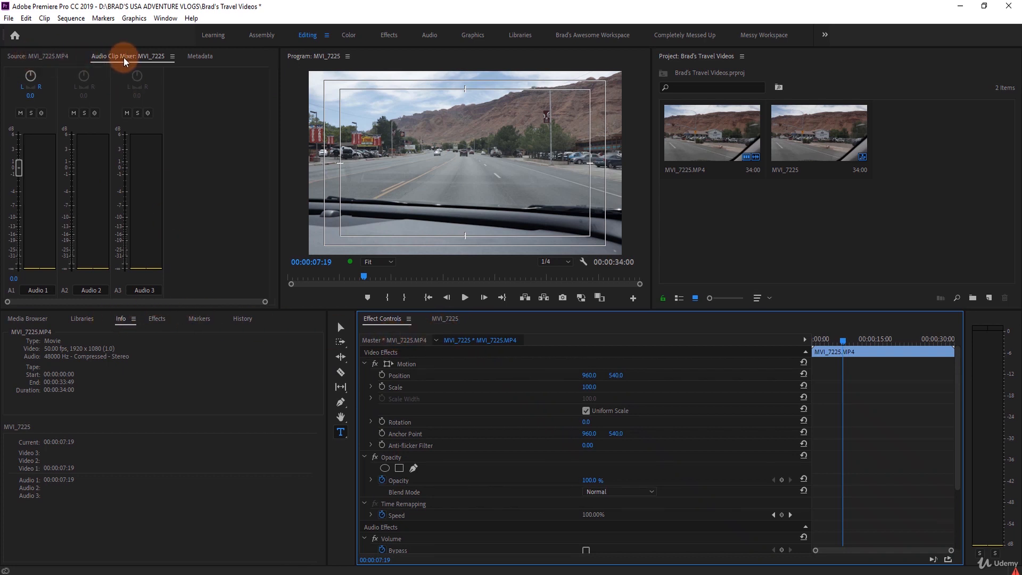
left_click_drag(123, 58, 145, 401)
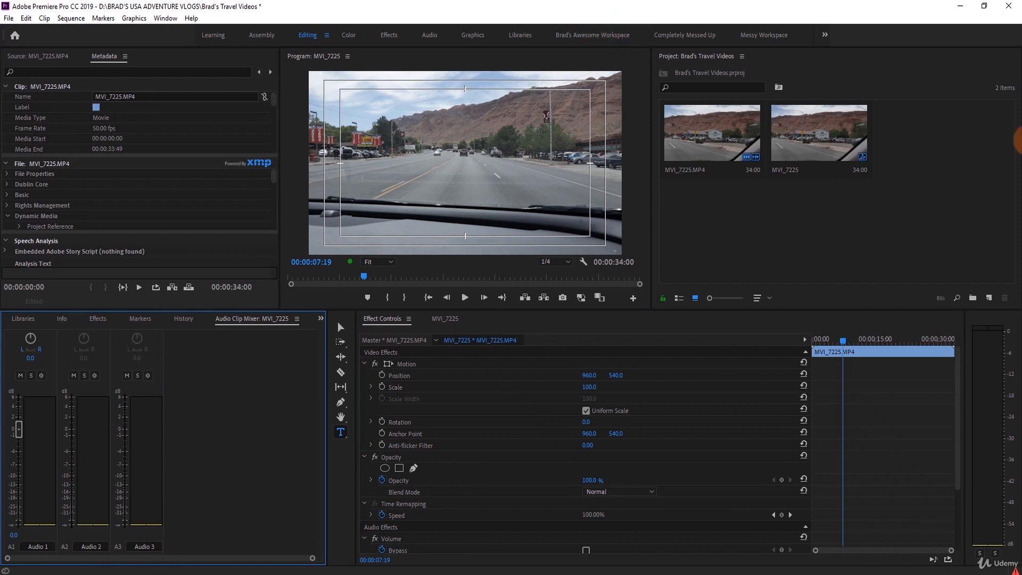
left_click(991, 318)
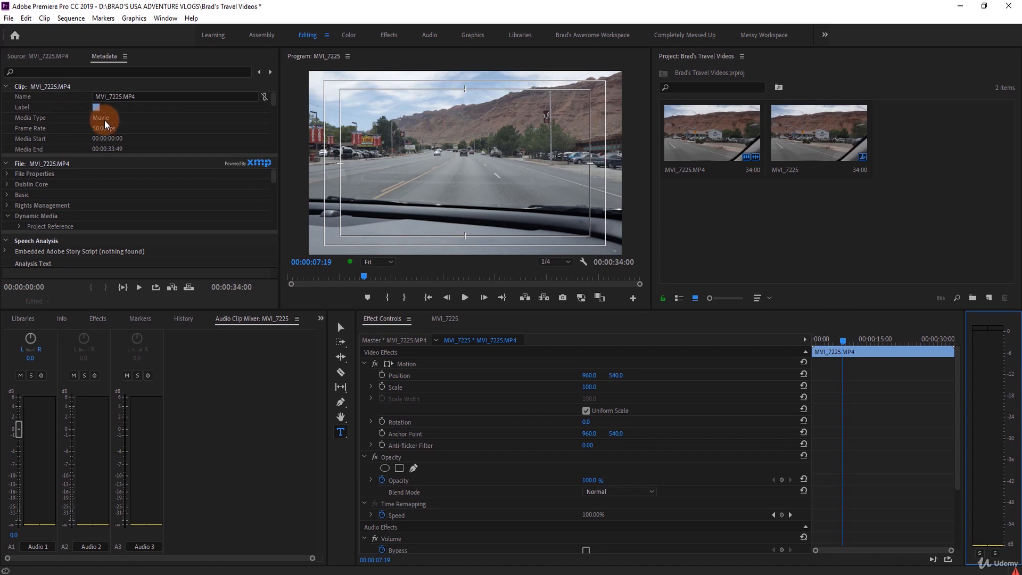
Step: Reset the Editing workspace to its saved layout
left_click(164, 22)
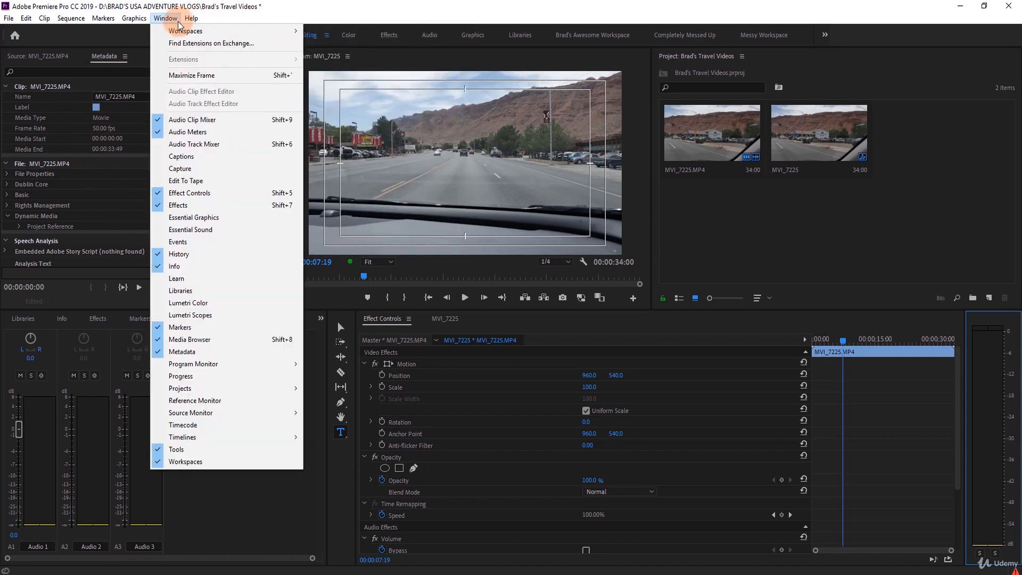
mouse_move(181, 31)
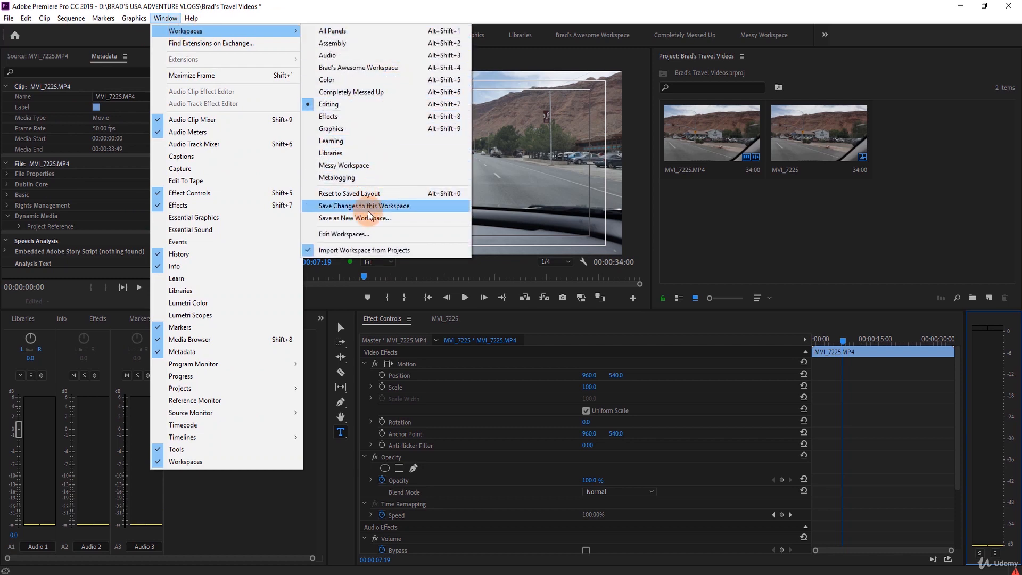
left_click(365, 194)
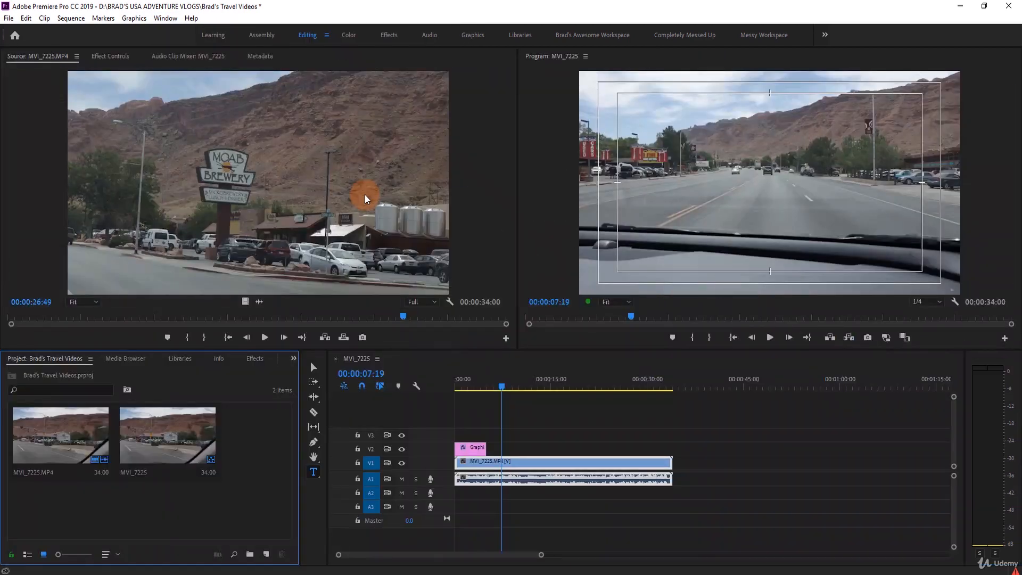
Step: Shrink the Source group and the upper panel row, and move the Media Browser to the Program group and Audio Clip Mixer to the Timeline group
left_click_drag(516, 128, 381, 135)
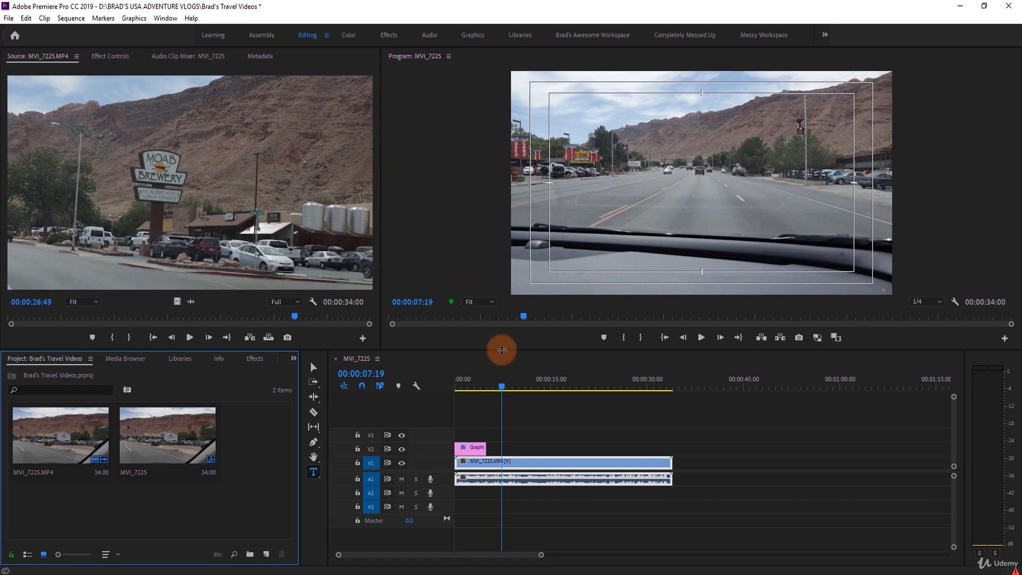
left_click_drag(501, 349, 481, 268)
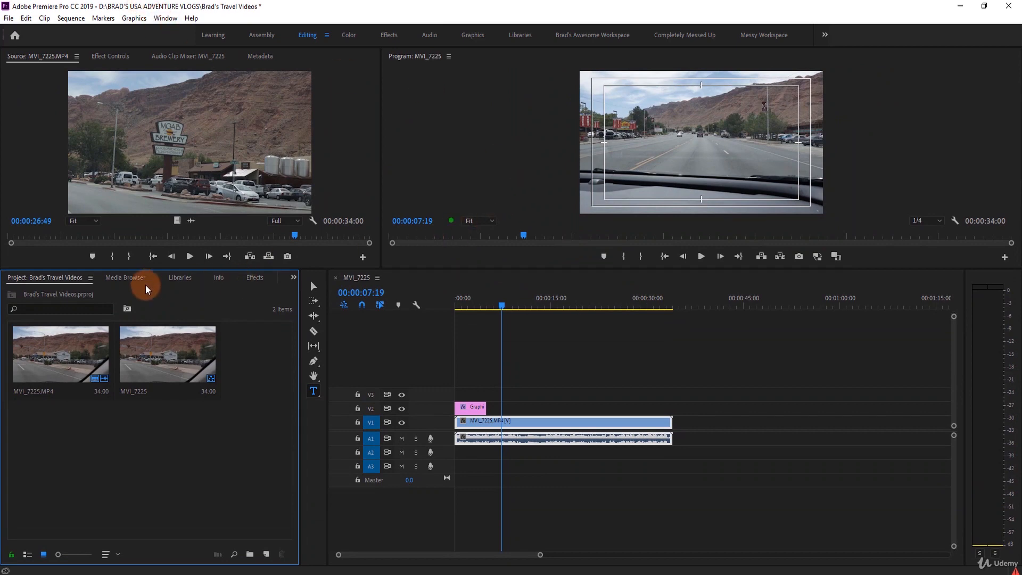
left_click_drag(126, 284, 447, 189)
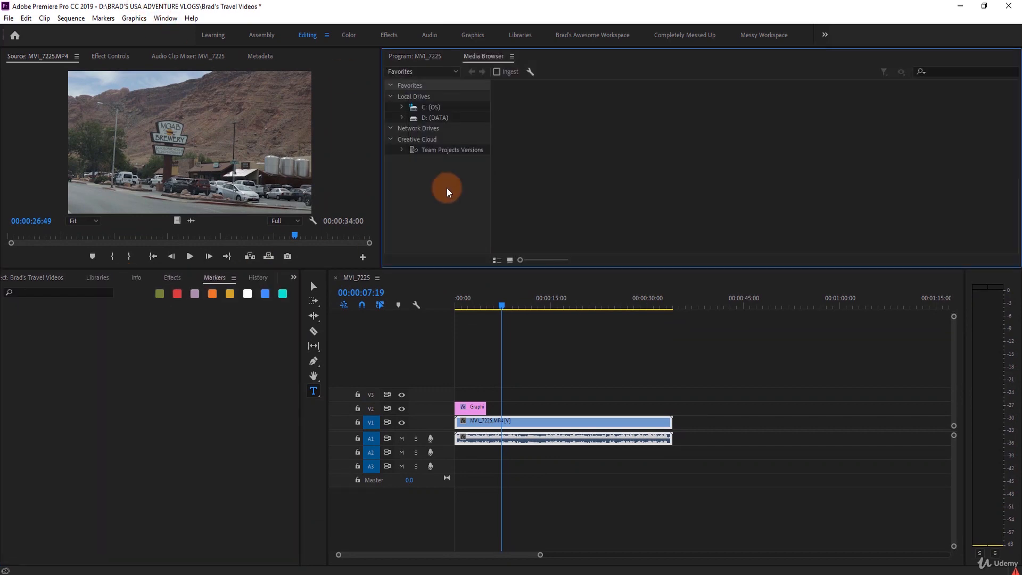
left_click(222, 57)
left_click_drag(584, 451, 584, 452)
Step: Move the Markers and Project panels into the Program group, and dock Effect Controls above the Timeline group
left_click(233, 277)
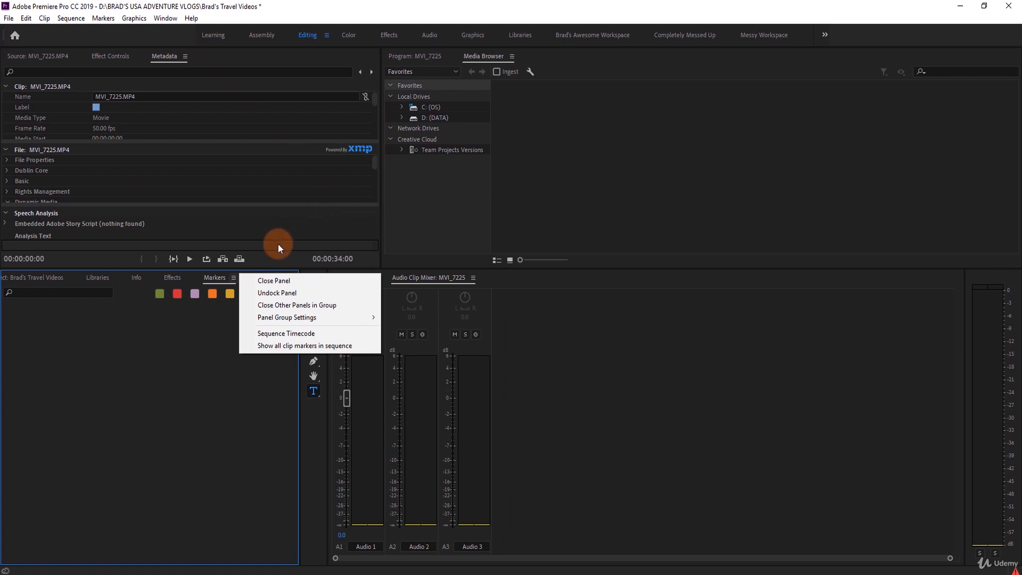
left_click(223, 279)
left_click_drag(224, 279, 533, 59)
left_click(126, 56)
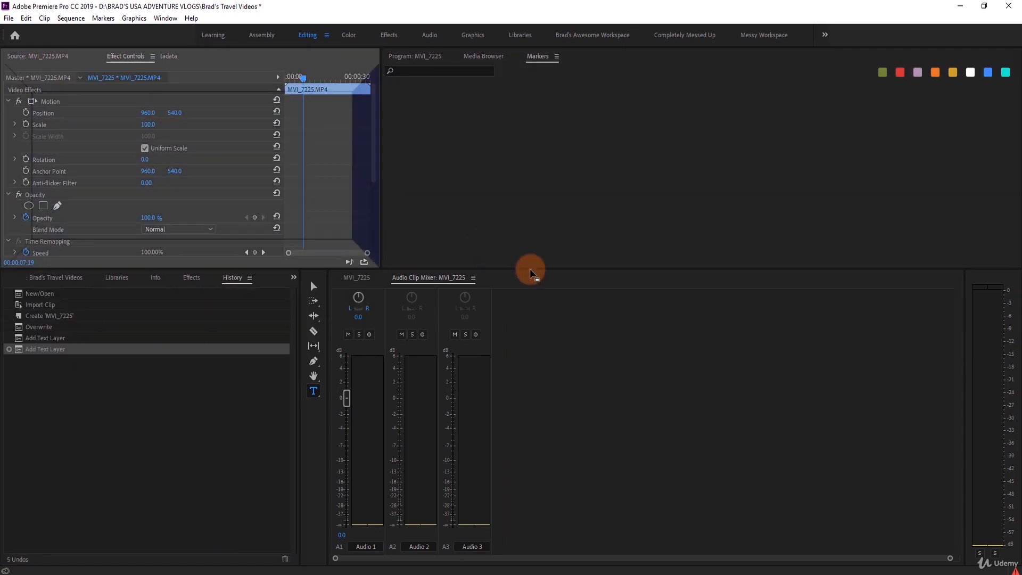
left_click_drag(533, 274, 532, 274)
left_click_drag(76, 275, 577, 176)
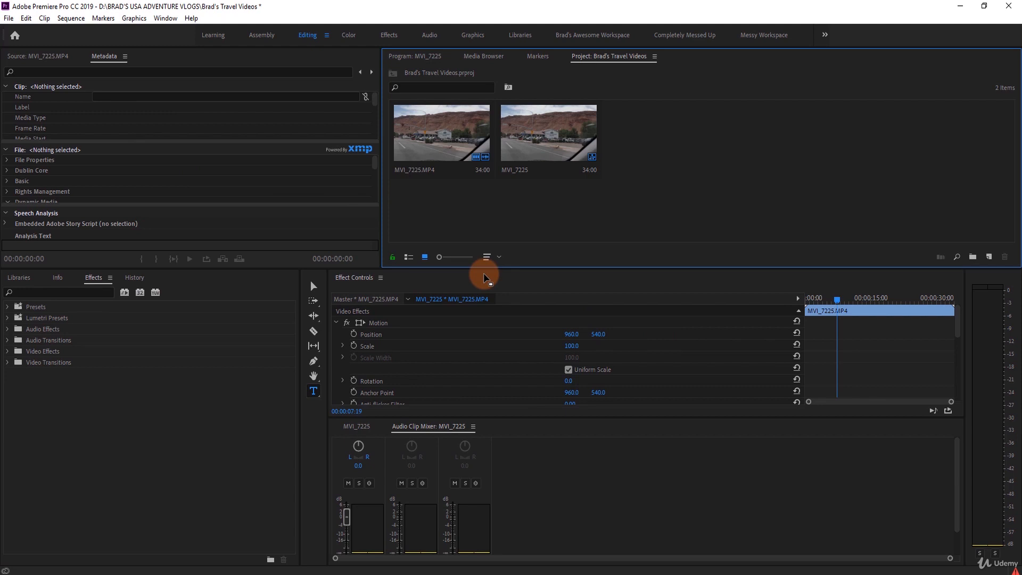
Step: Save the current panel layout as a new workspace named "My AMAZINGGGGG new workspace"
left_click(165, 18)
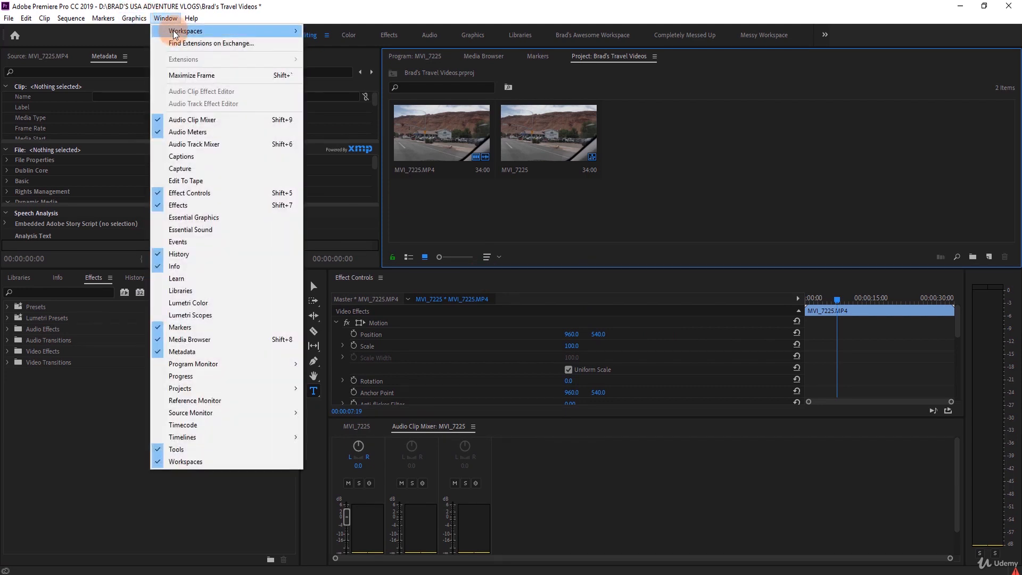
mouse_move(189, 40)
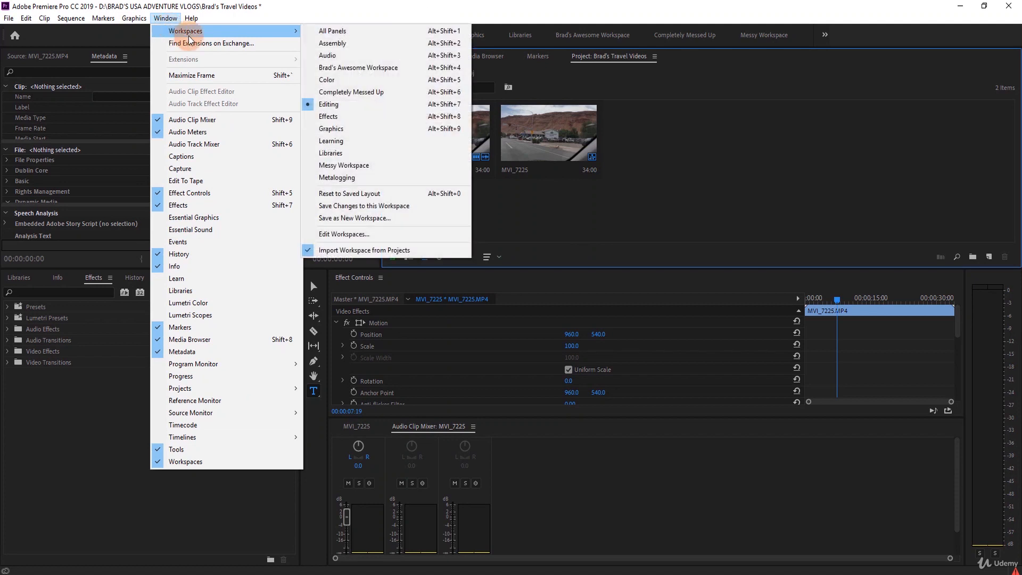
left_click(372, 218)
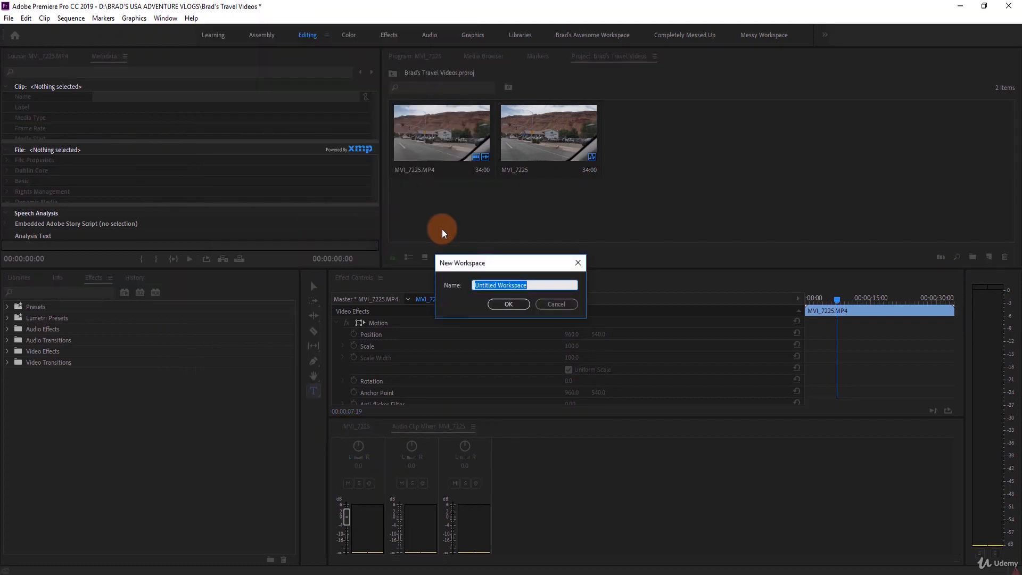
type("My AMAZINGGGGG NEW")
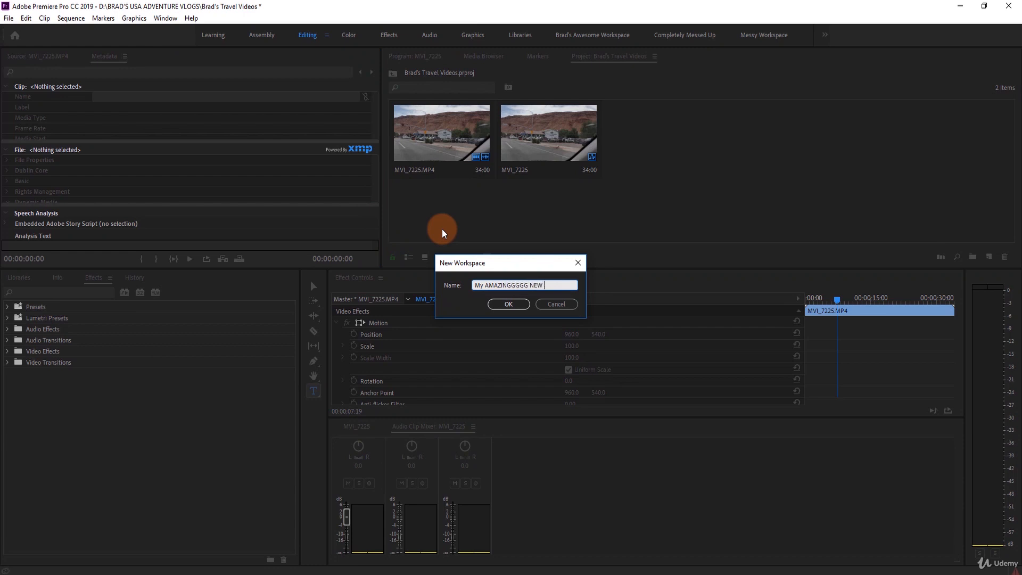
key("BackSpace")
key("BackSpace")
key("BackSpace")
key("BackSpace")
type("new word")
key("BackSpace")
type("kspace")
key("Return")
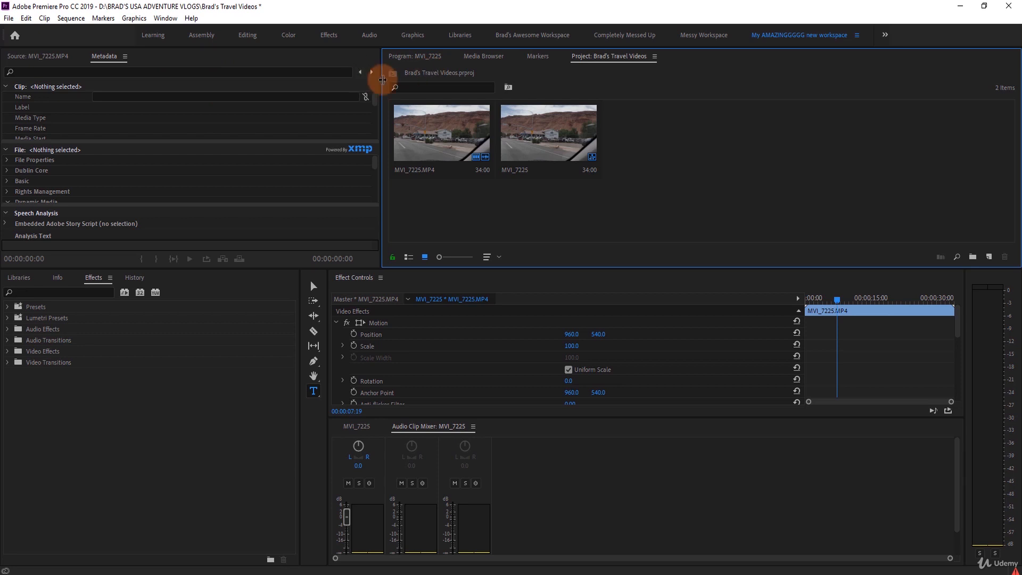
Step: Switch to the "Brad's Awesome Workspace" layout and widen the Audio Clip Mixer panel to show its third audio track
left_click(166, 18)
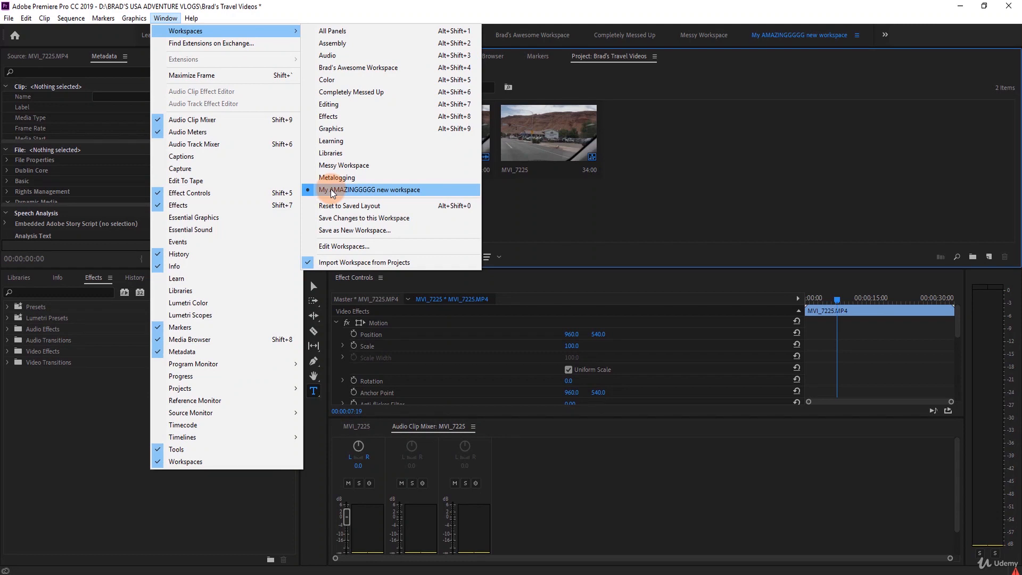
left_click(342, 69)
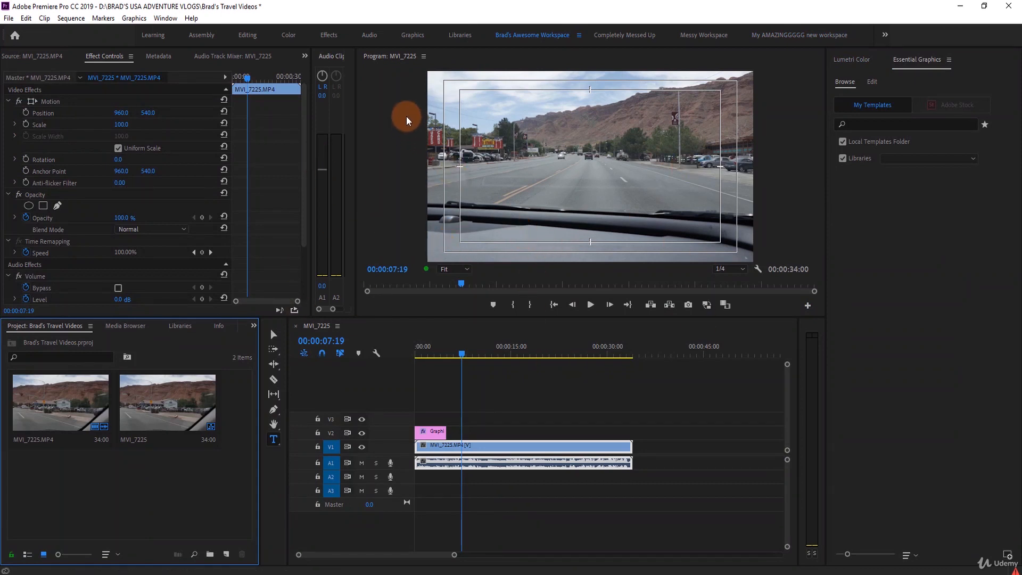
left_click_drag(354, 88, 391, 90)
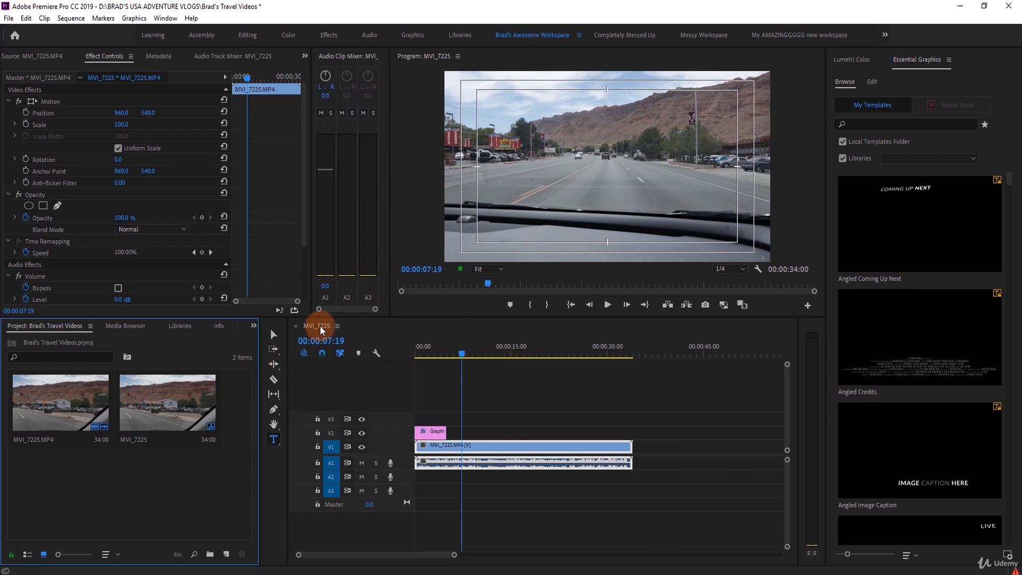
Step: View the Lumetri Color and Essential Graphics panels, and look over the current workspace's reset and save options
left_click(851, 59)
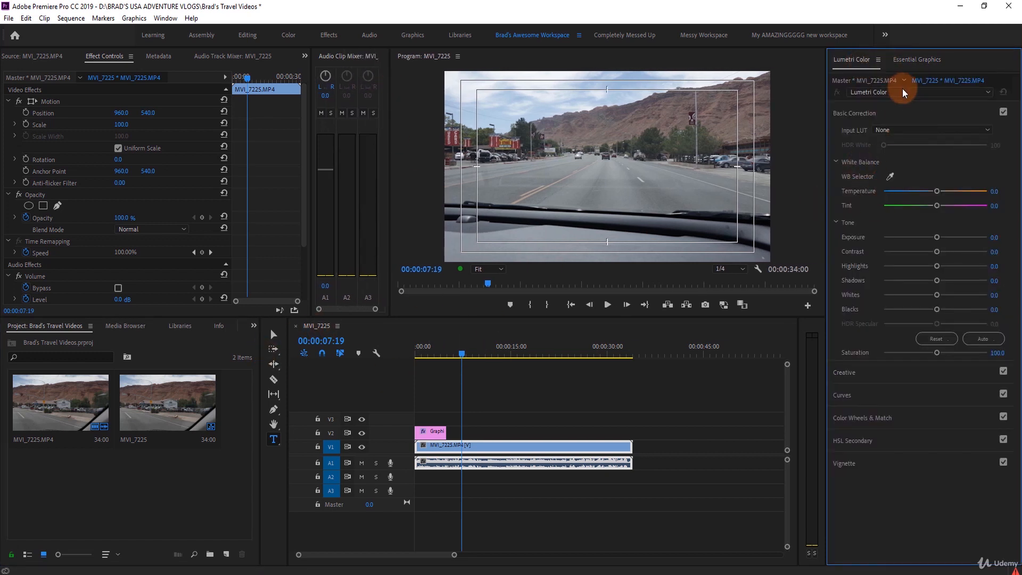
left_click(917, 60)
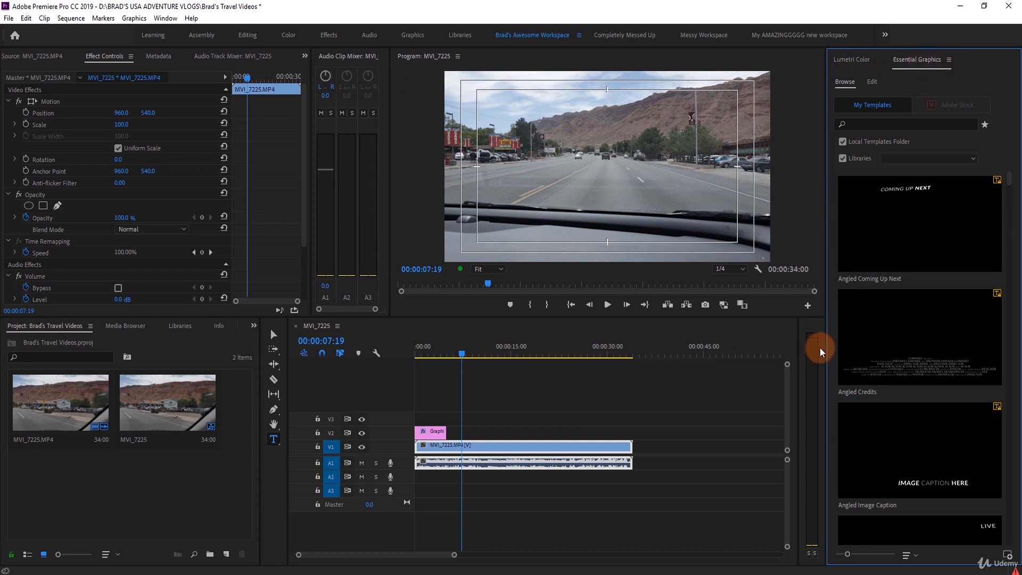
left_click(578, 35)
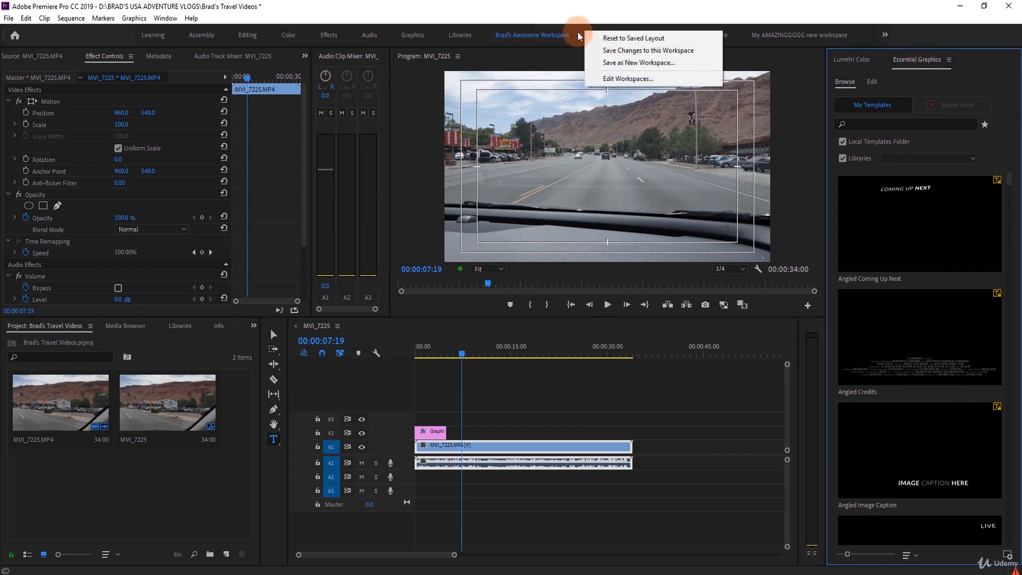
left_click(471, 6)
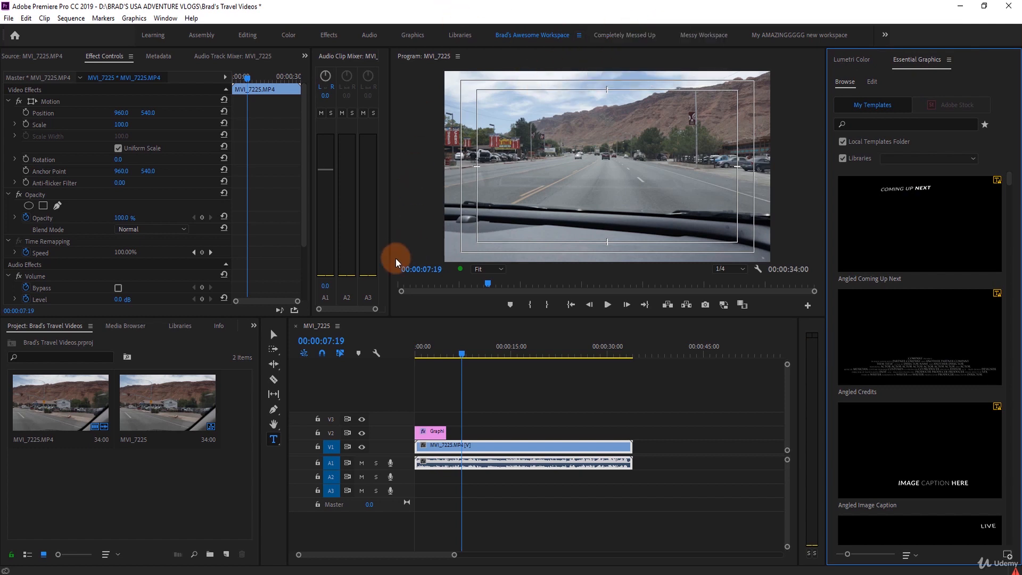